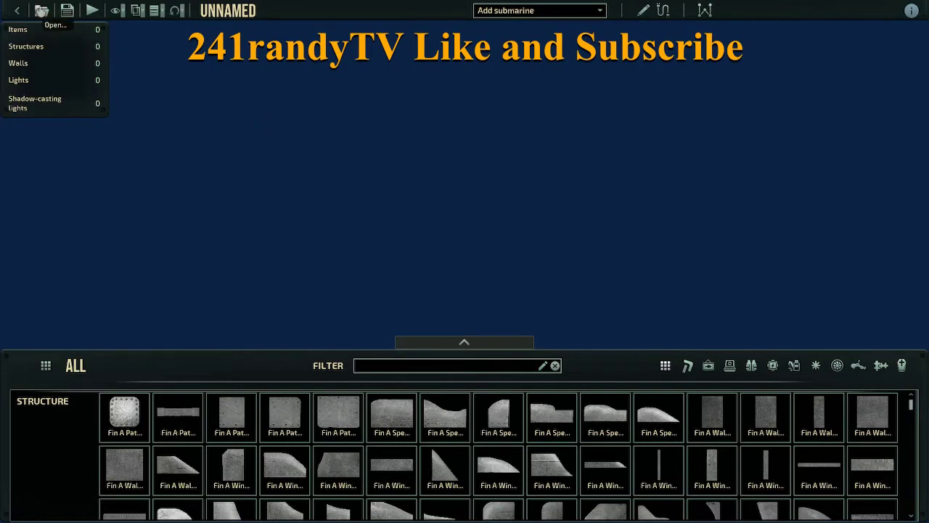
# - Load the Convert Bilge to Ballast v2 submarine file and collapse the entity browser to show the whole build
pyautogui.click(41, 10)
pyautogui.scroll(-3, 482, 259)
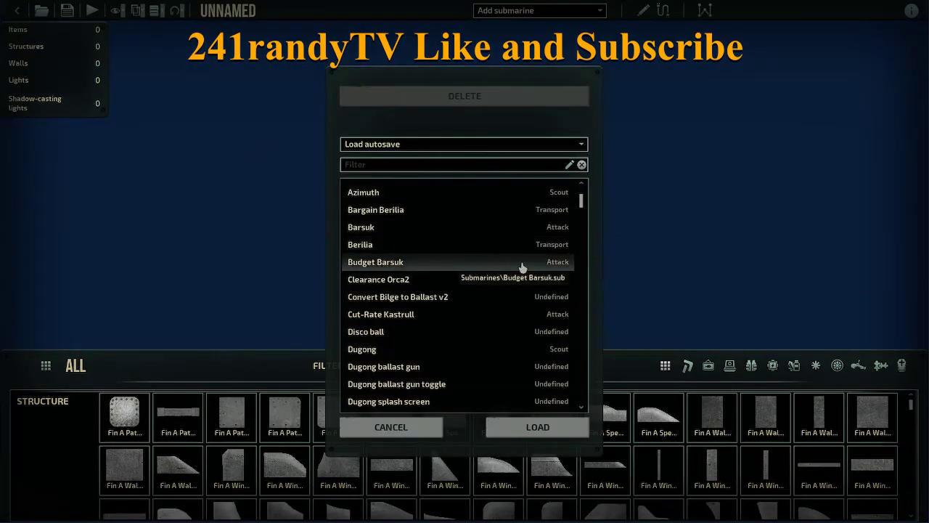
pyautogui.click(429, 298)
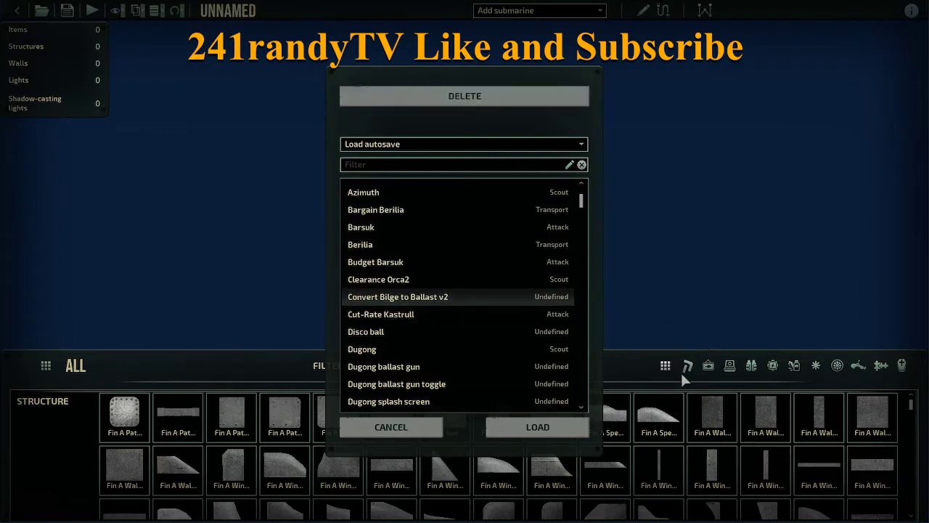
pyautogui.click(536, 431)
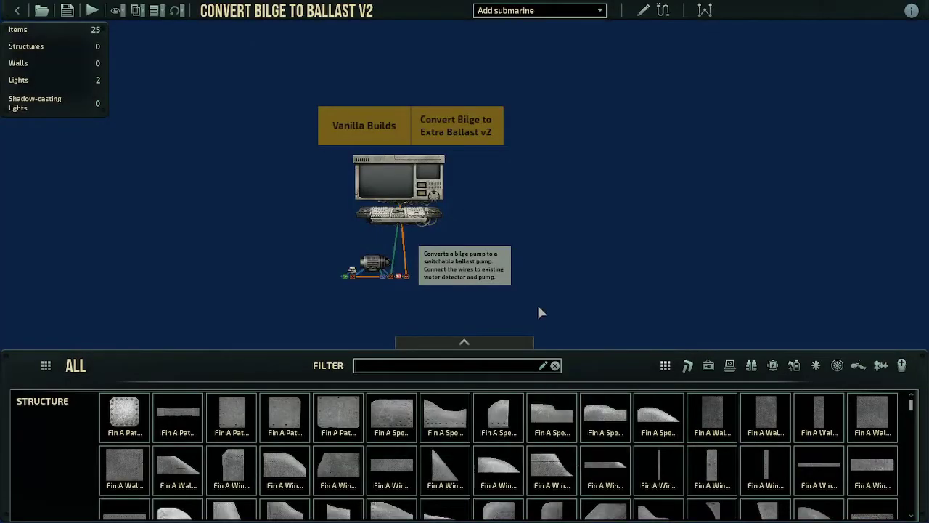
pyautogui.click(469, 344)
pyautogui.moveTo(463, 182); pyautogui.dragTo(510, 212)
pyautogui.scroll(2, 509, 210)
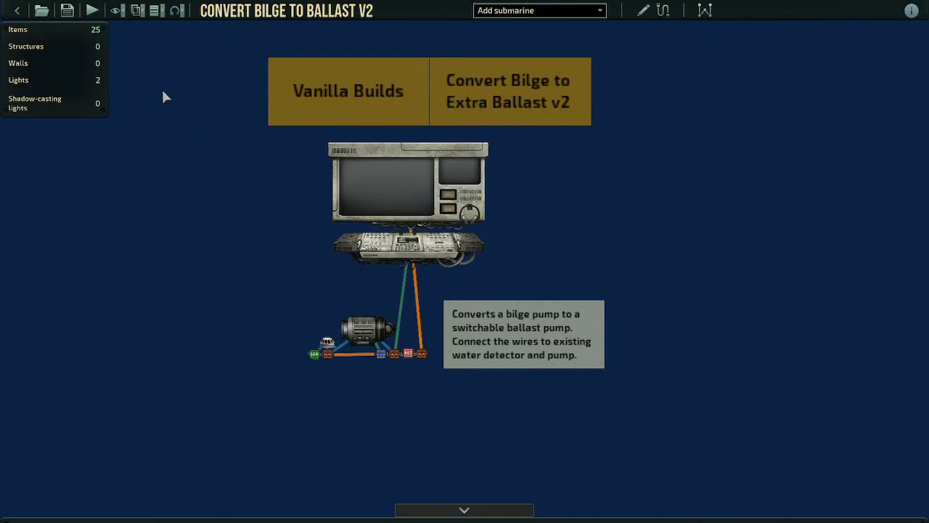
# - Load the Typhon attack submarine
pyautogui.click(42, 12)
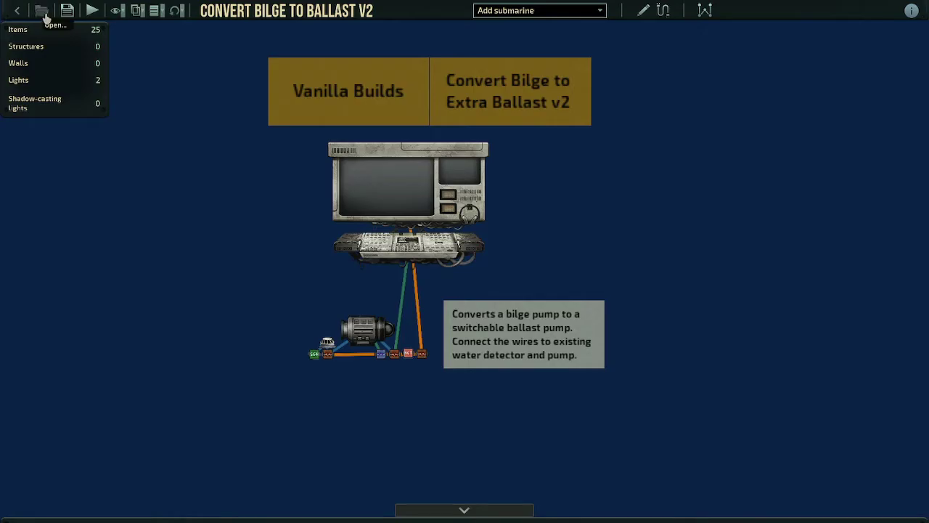
pyautogui.scroll(-6, 472, 301)
pyautogui.scroll(-10, 472, 299)
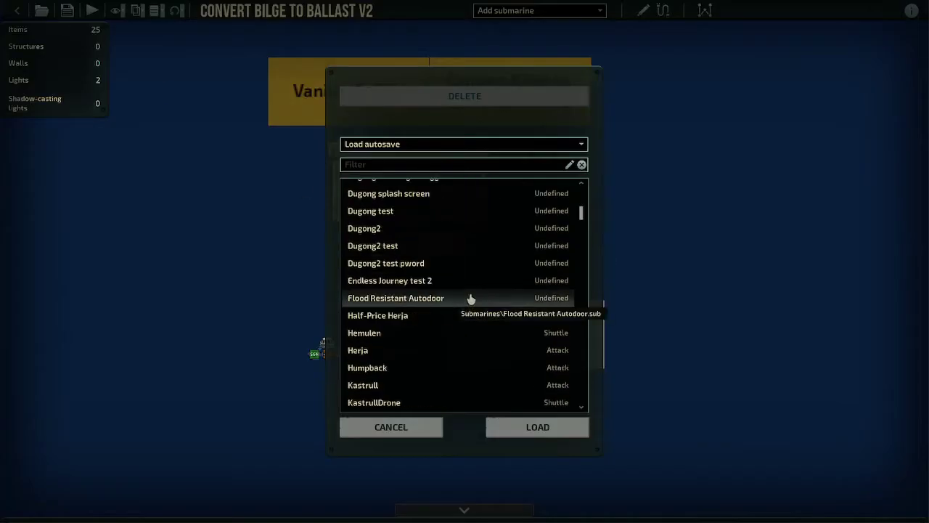
pyautogui.scroll(-3, 469, 296)
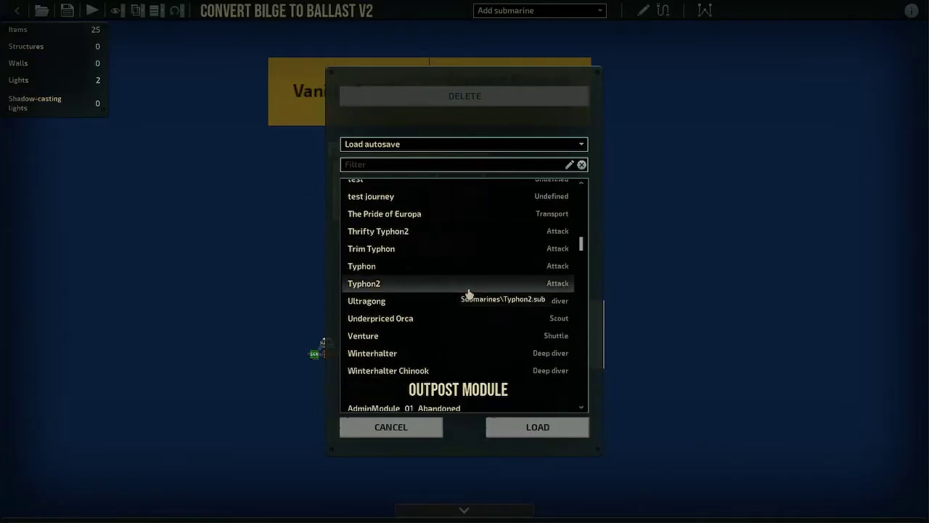
pyautogui.click(473, 267)
pyautogui.click(562, 434)
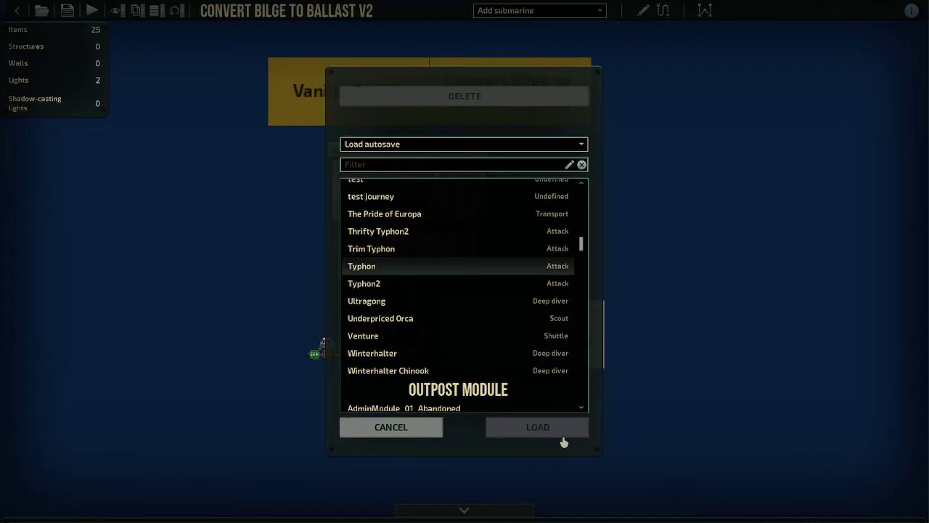
pyautogui.click(561, 436)
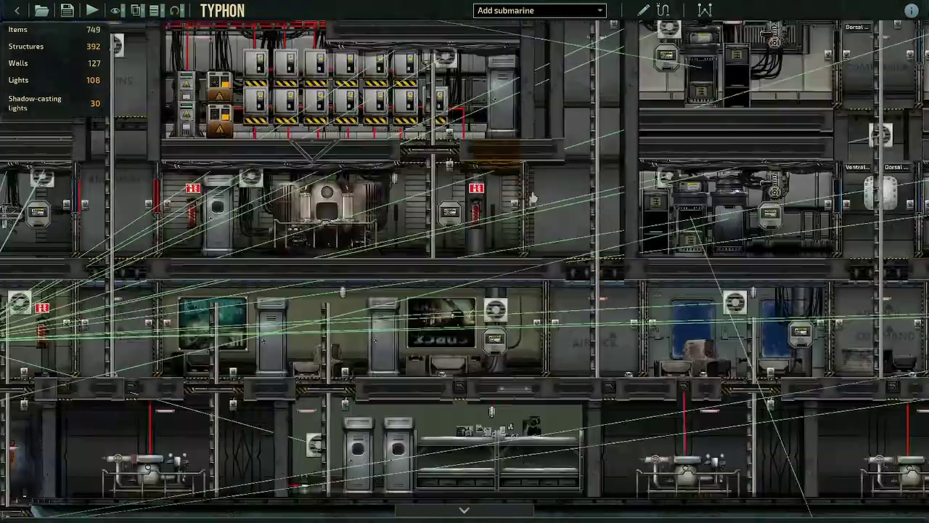
# - Examine the Typhon's layout, especially the lower airlock, its bilge area and the neighbouring ballast tank
pyautogui.moveTo(533, 198); pyautogui.dragTo(486, 151)
pyautogui.moveTo(145, 311); pyautogui.dragTo(560, 244)
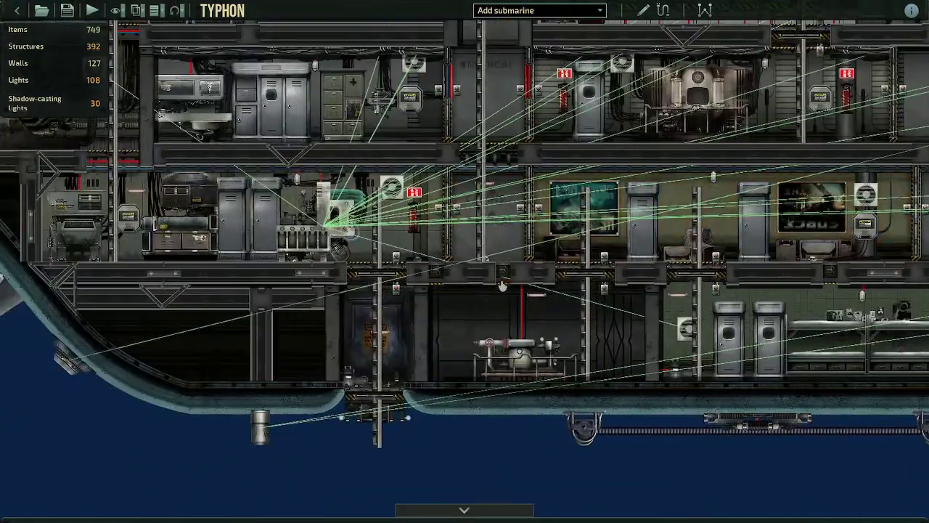
pyautogui.scroll(-3, 463, 188)
pyautogui.moveTo(506, 153); pyautogui.dragTo(332, 269)
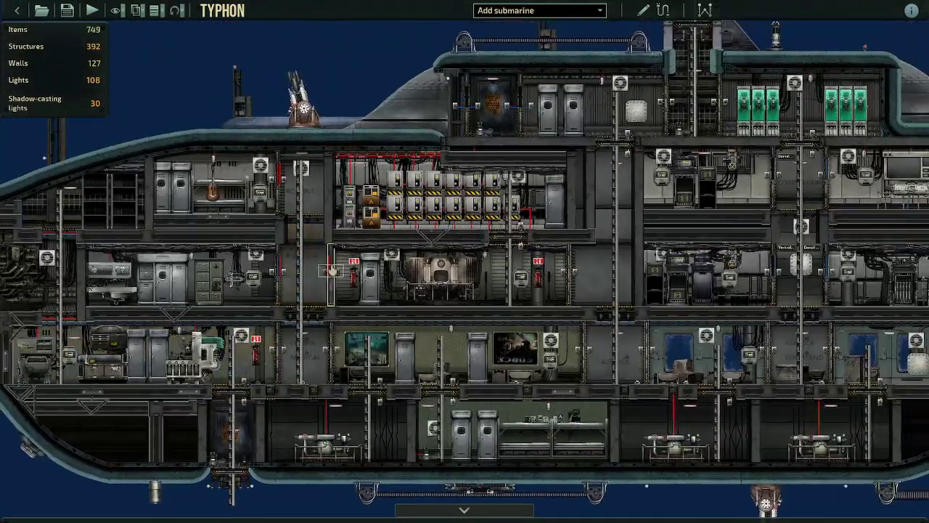
pyautogui.moveTo(437, 220); pyautogui.dragTo(320, 223)
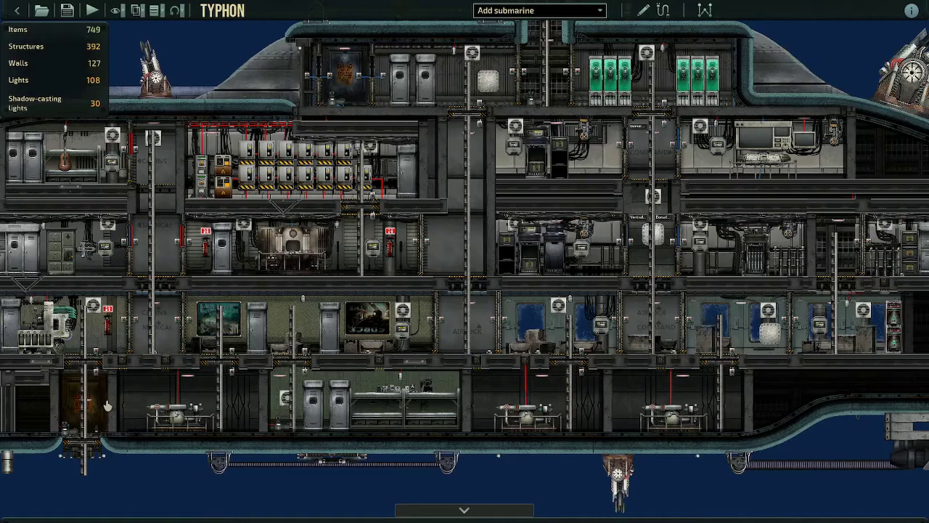
pyautogui.moveTo(124, 421); pyautogui.dragTo(431, 312)
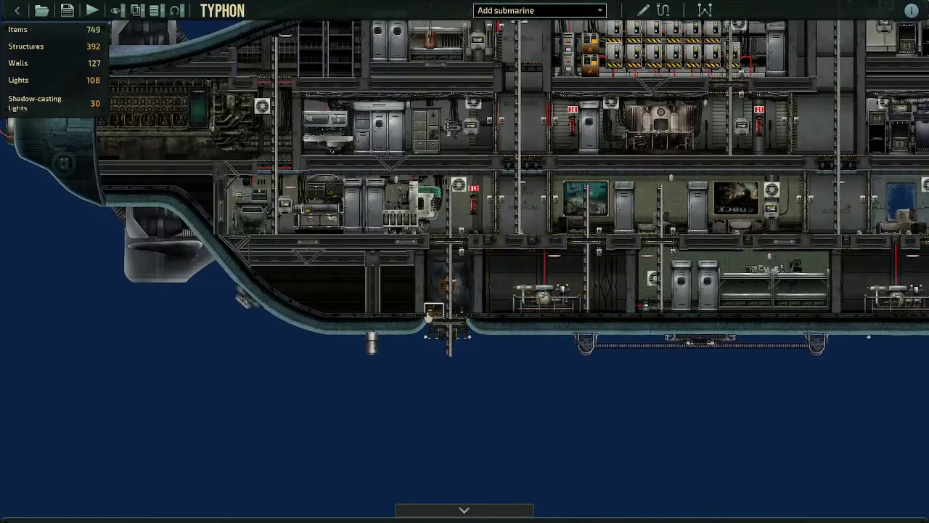
pyautogui.scroll(3, 431, 311)
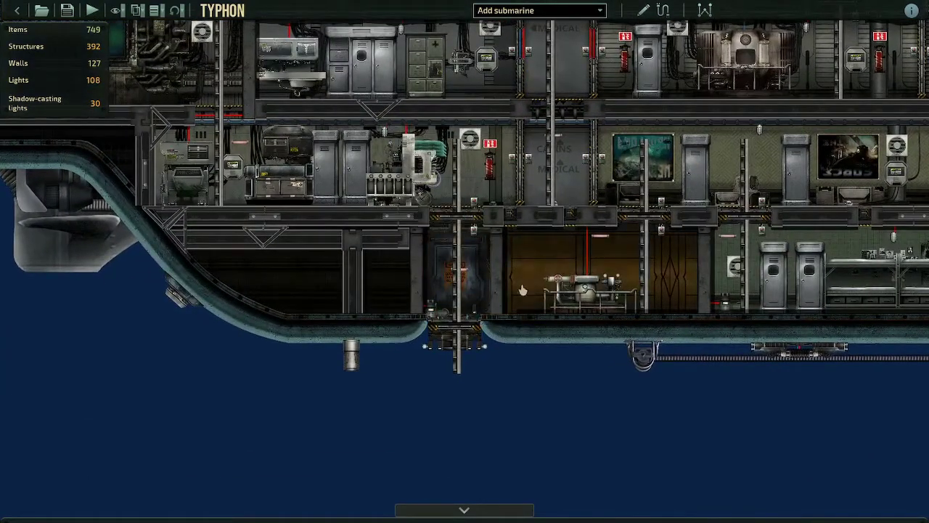
pyautogui.moveTo(540, 277); pyautogui.dragTo(448, 326)
pyautogui.scroll(-3, 448, 326)
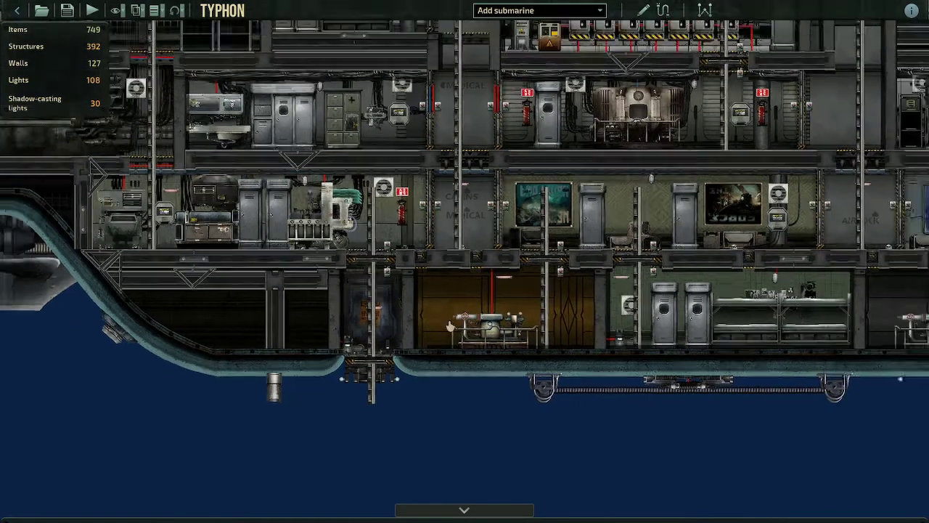
pyautogui.moveTo(476, 265); pyautogui.dragTo(428, 332)
pyautogui.moveTo(499, 275); pyautogui.dragTo(444, 307)
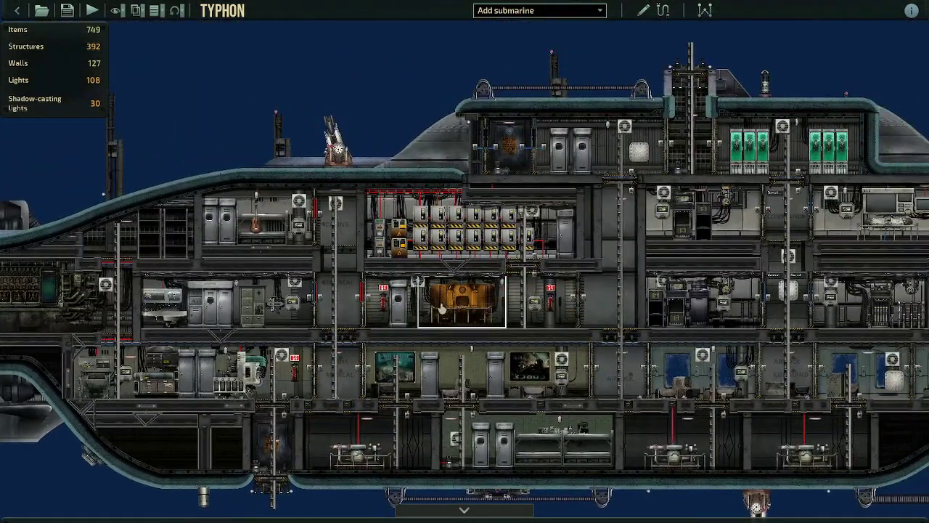
pyautogui.press('s')
pyautogui.press('a')
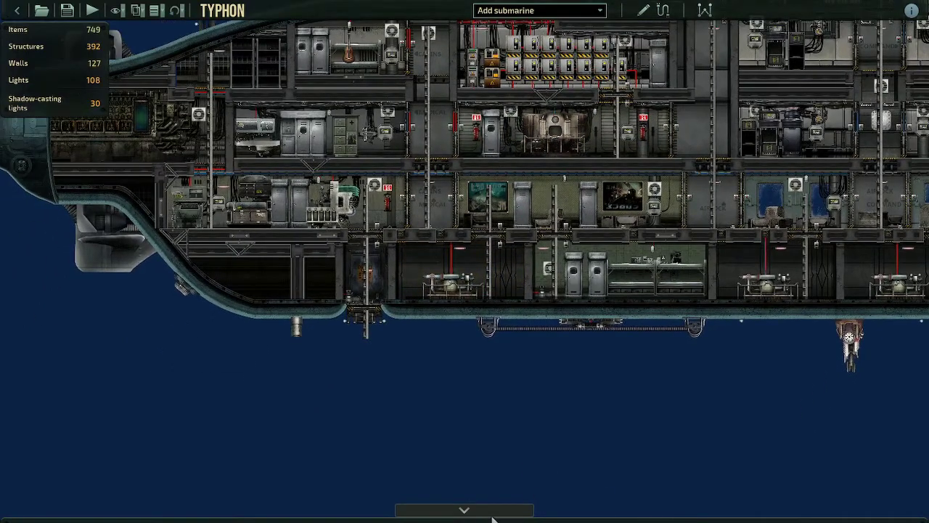
# - Filter the item assemblies by "con" and place the Convert Bilge to Extra Ballast v2 assembly in open water below the lower airlock
pyautogui.click(493, 516)
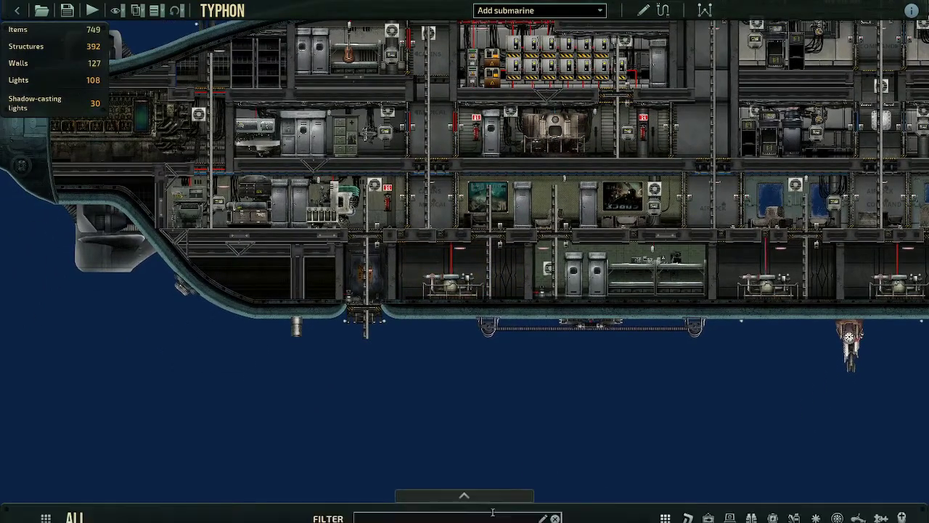
pyautogui.click(881, 367)
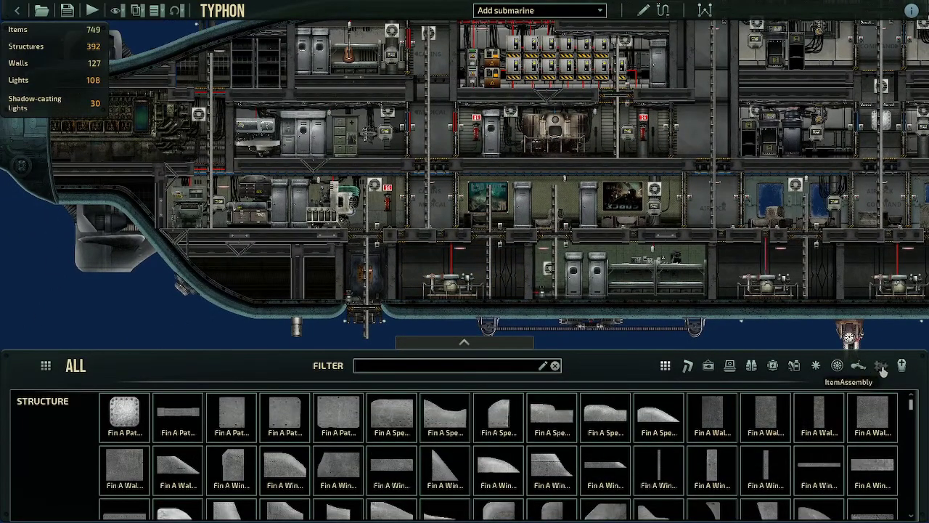
pyautogui.click(444, 366)
pyautogui.write('conn')
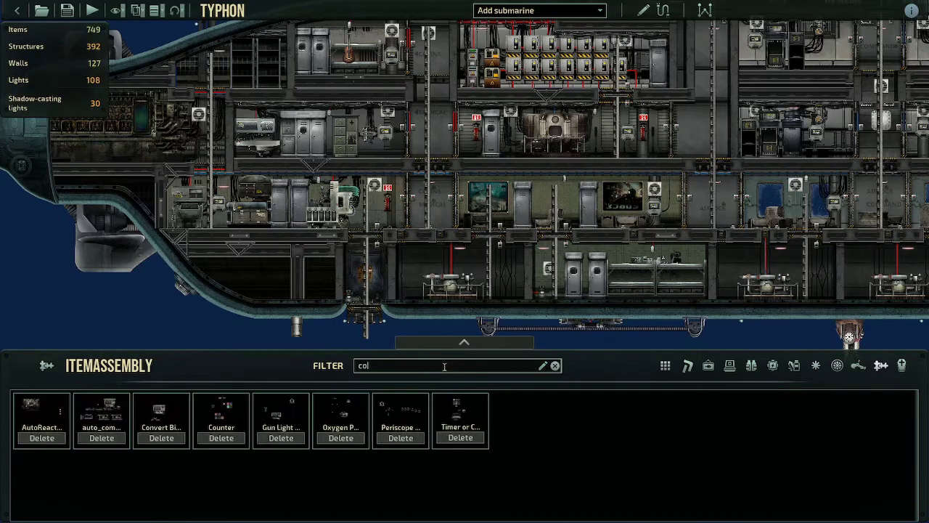
pyautogui.press('BackSpace')
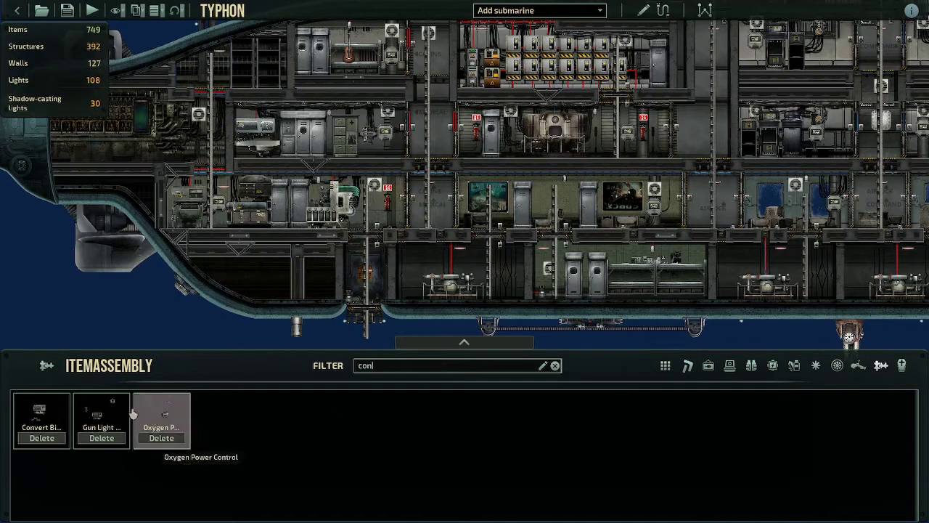
pyautogui.click(24, 413)
pyautogui.moveTo(362, 293); pyautogui.dragTo(449, 159)
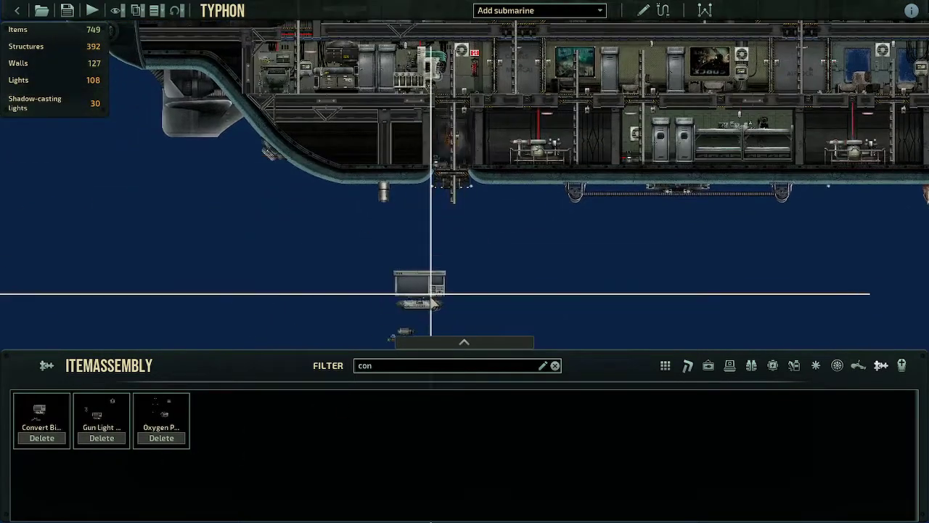
pyautogui.click(429, 290)
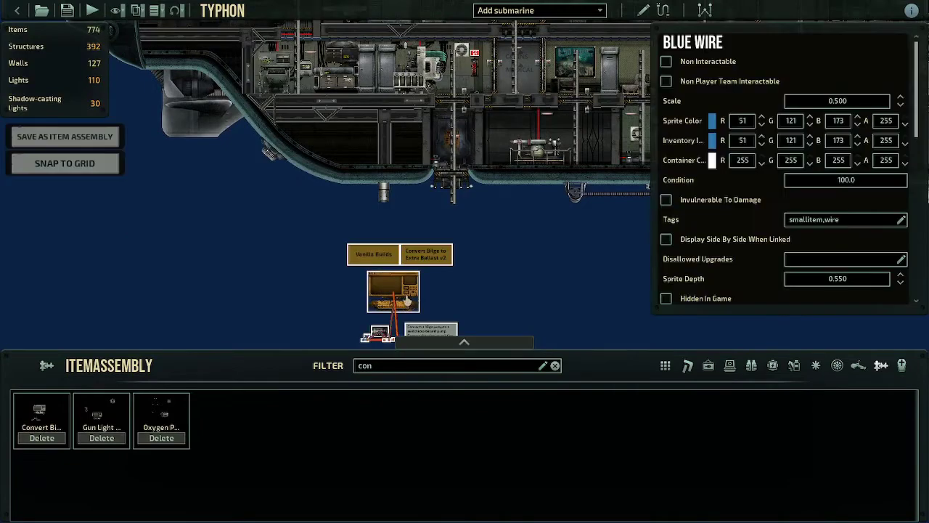
pyautogui.click(503, 260)
# - Delete the two yellow title labels and the grey description label from the placed assembly
pyautogui.scroll(2, 503, 254)
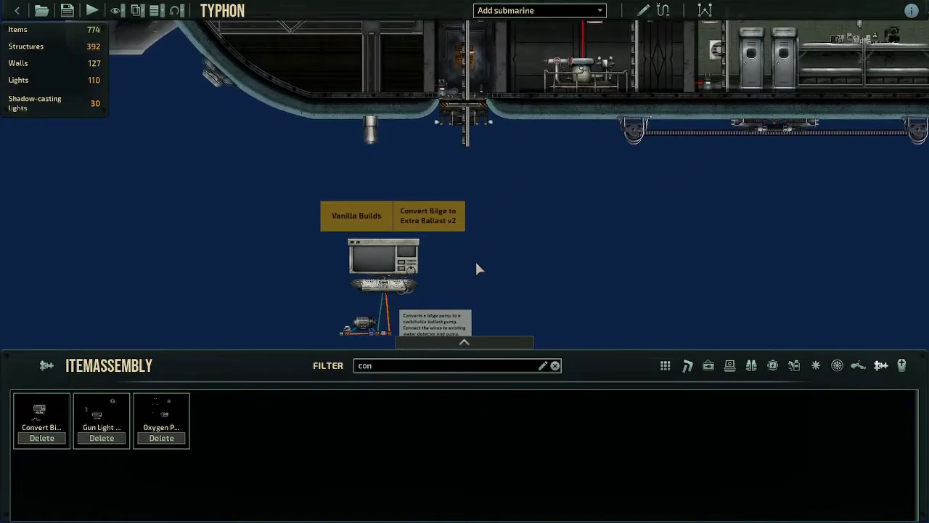
pyautogui.moveTo(513, 253); pyautogui.dragTo(546, 199)
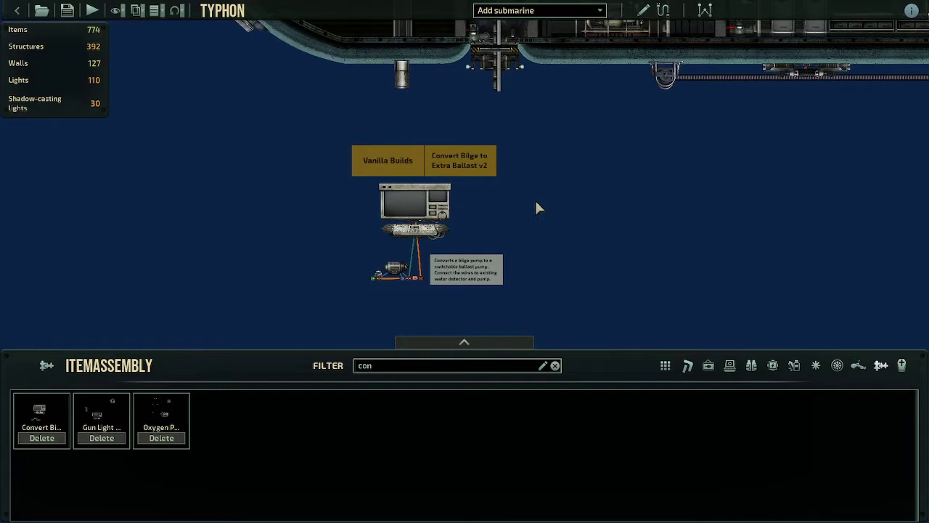
pyautogui.scroll(1, 508, 195)
pyautogui.moveTo(318, 128); pyautogui.dragTo(487, 171)
pyautogui.press('Delete')
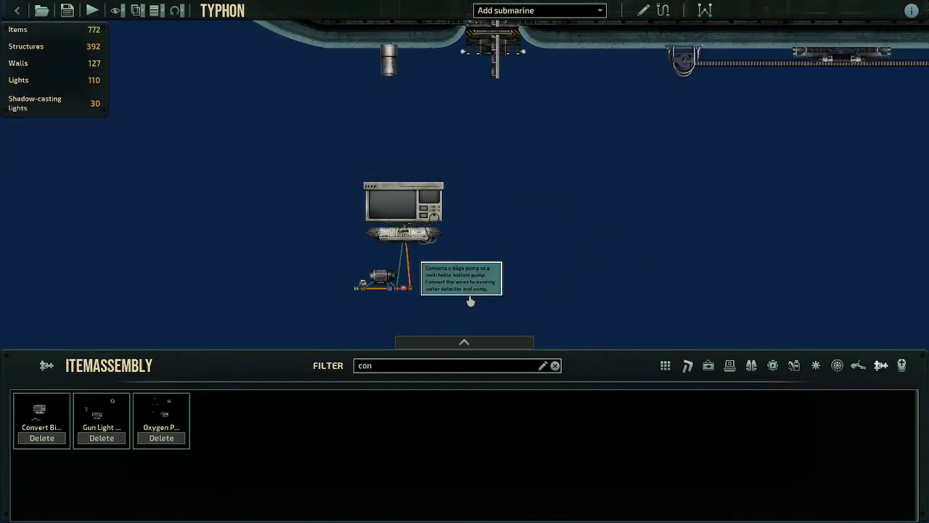
pyautogui.click(470, 296)
pyautogui.press('Delete')
# - Hide walls and structures so only items and wires show, and collapse the entity browser
pyautogui.press('d')
pyautogui.press('w')
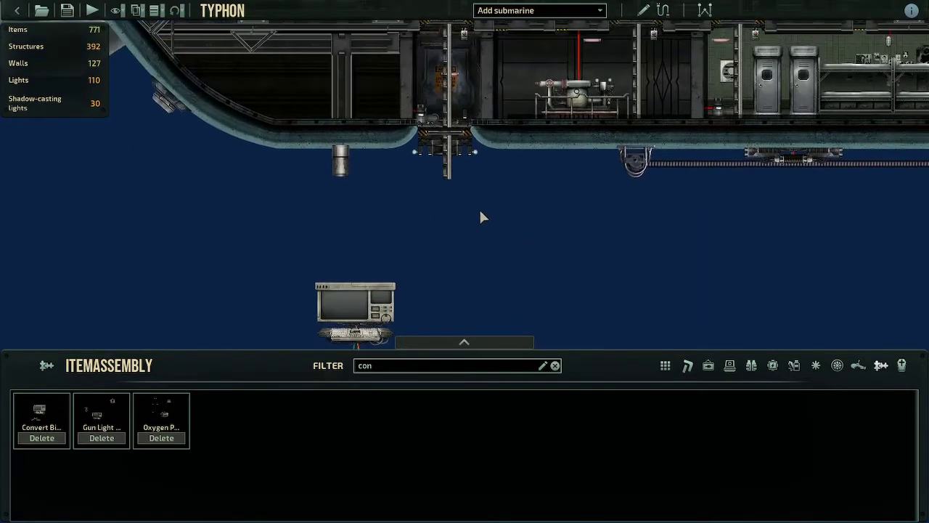
pyautogui.scroll(3, 480, 206)
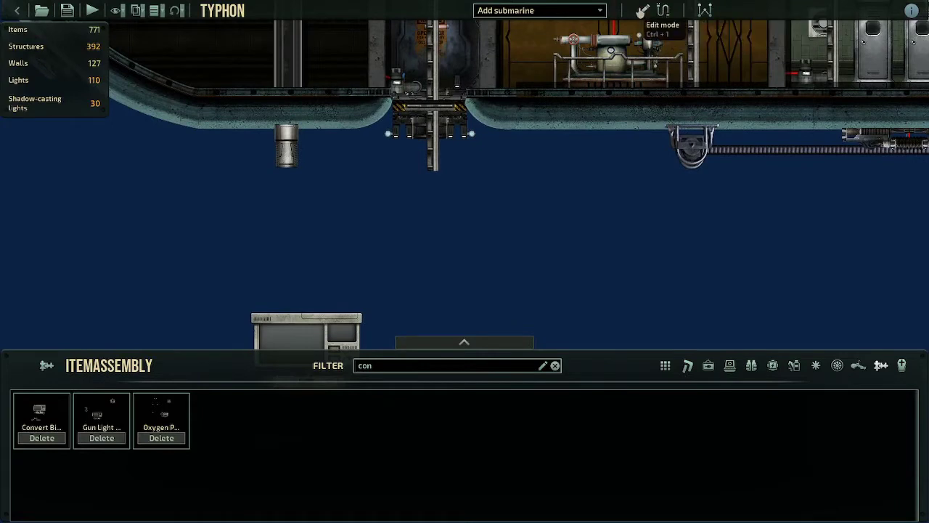
pyautogui.click(118, 12)
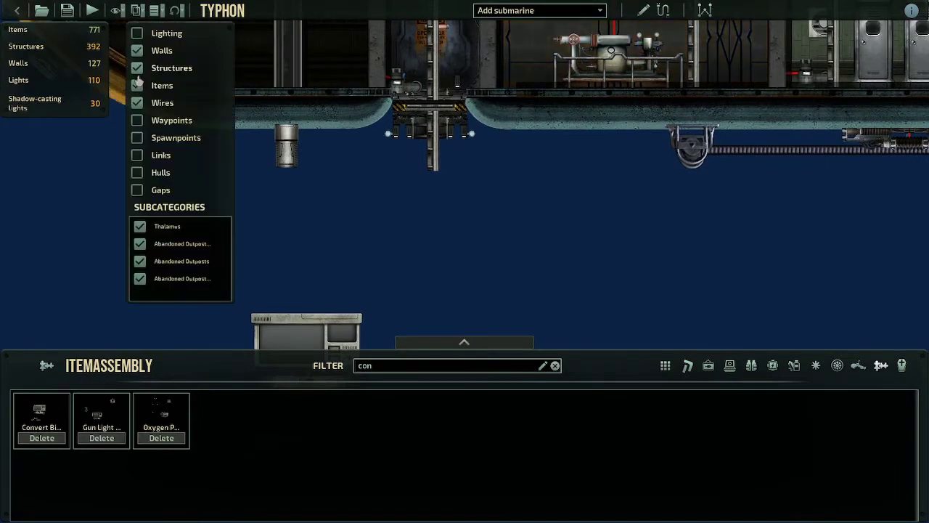
pyautogui.click(137, 68)
pyautogui.click(137, 51)
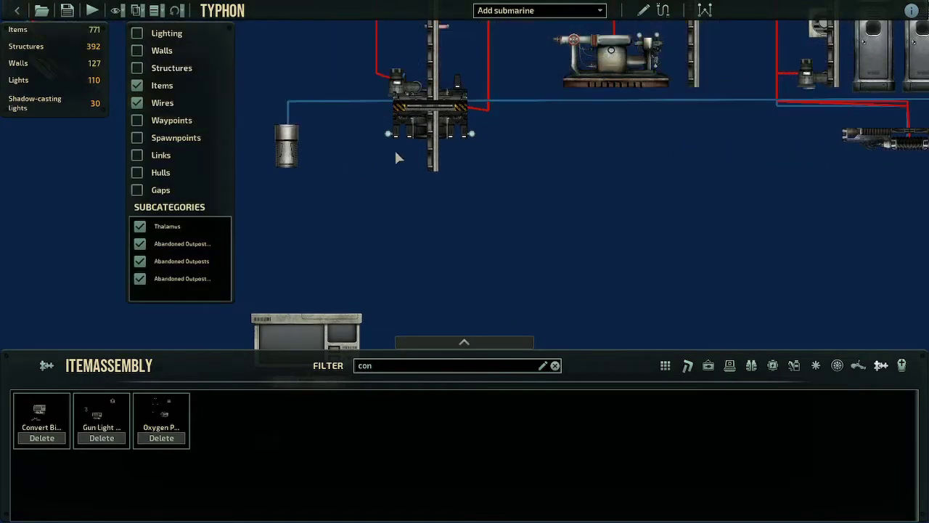
pyautogui.moveTo(406, 145); pyautogui.dragTo(403, 211)
pyautogui.click(485, 342)
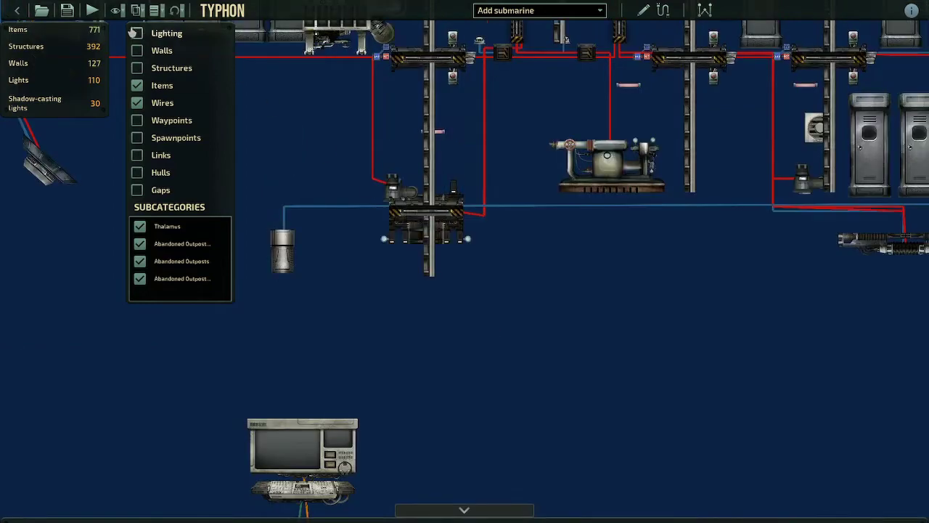
pyautogui.click(116, 13)
# - Switch to wiring mode and inspect the connections of the small pump at the lower airlock hatch
pyautogui.scroll(4, 409, 139)
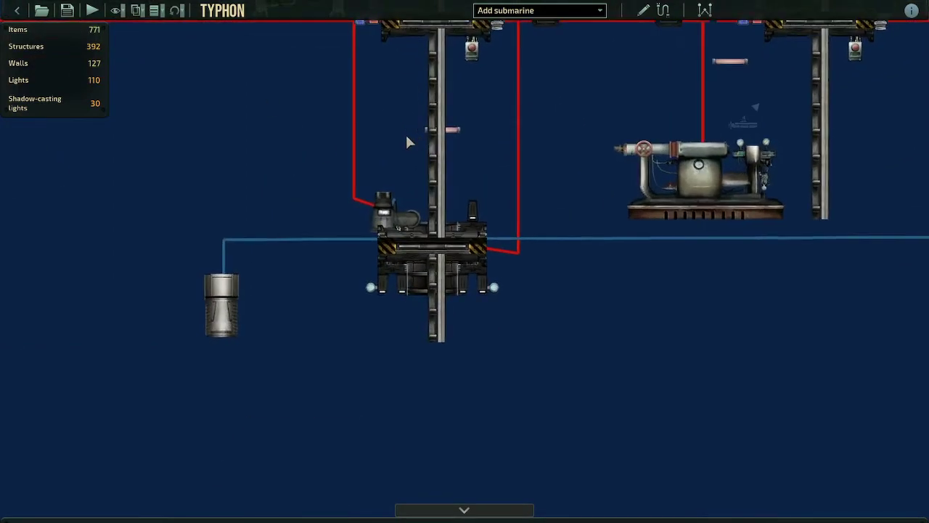
pyautogui.click(663, 11)
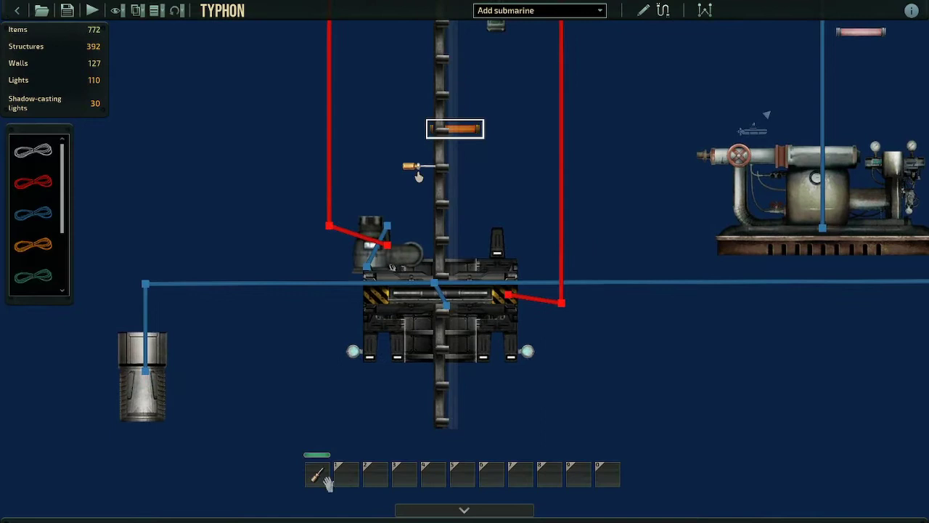
pyautogui.click(403, 259)
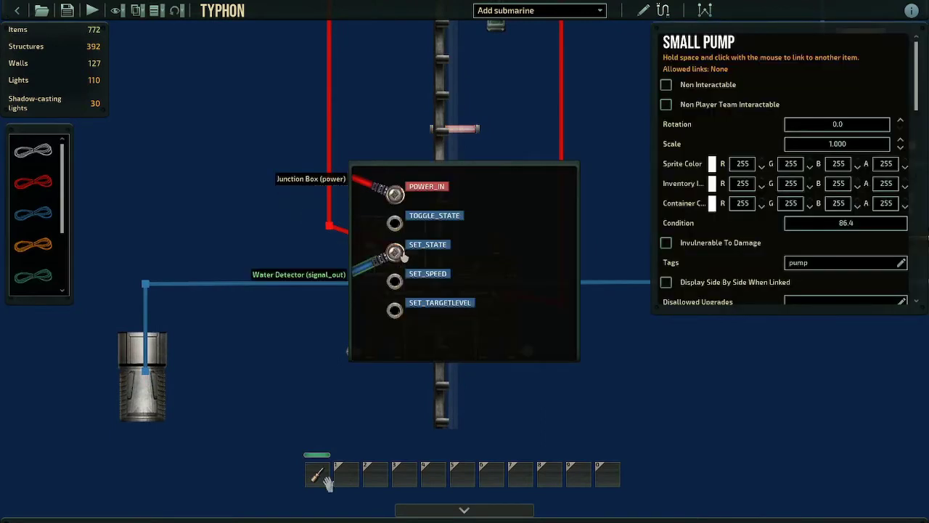
pyautogui.rightClick(393, 132)
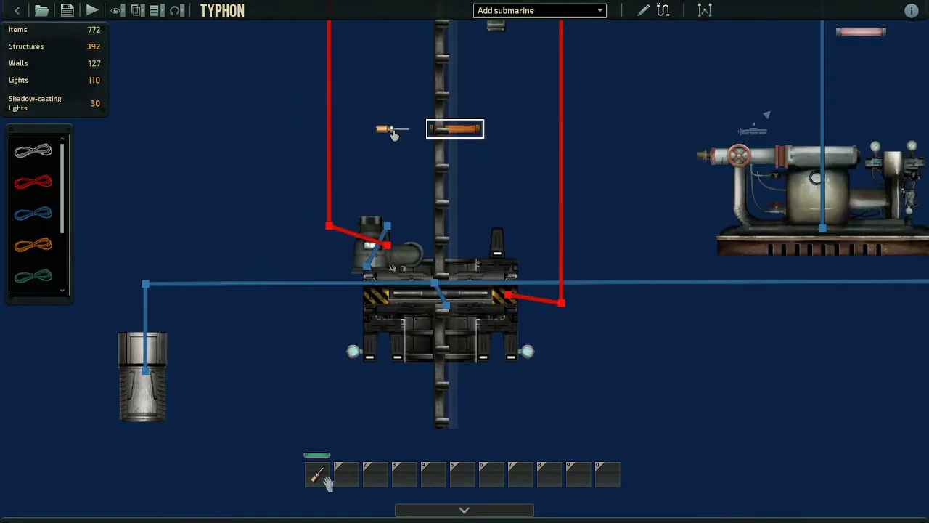
# - Detach the junction box power wire and the water detector signal wire from the small pump at the lower airlock hatch
pyautogui.click(383, 248)
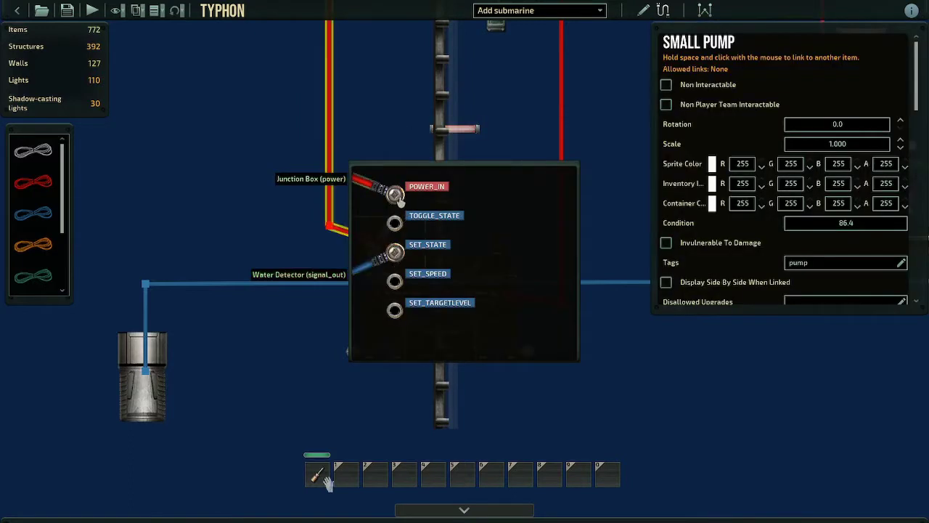
pyautogui.moveTo(395, 194); pyautogui.dragTo(488, 280)
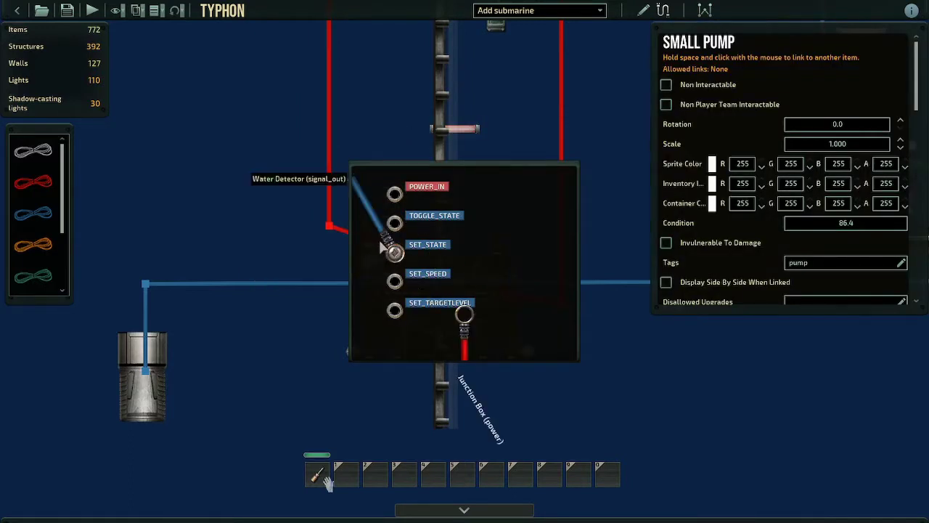
pyautogui.moveTo(390, 245); pyautogui.dragTo(504, 312)
pyautogui.click(643, 359)
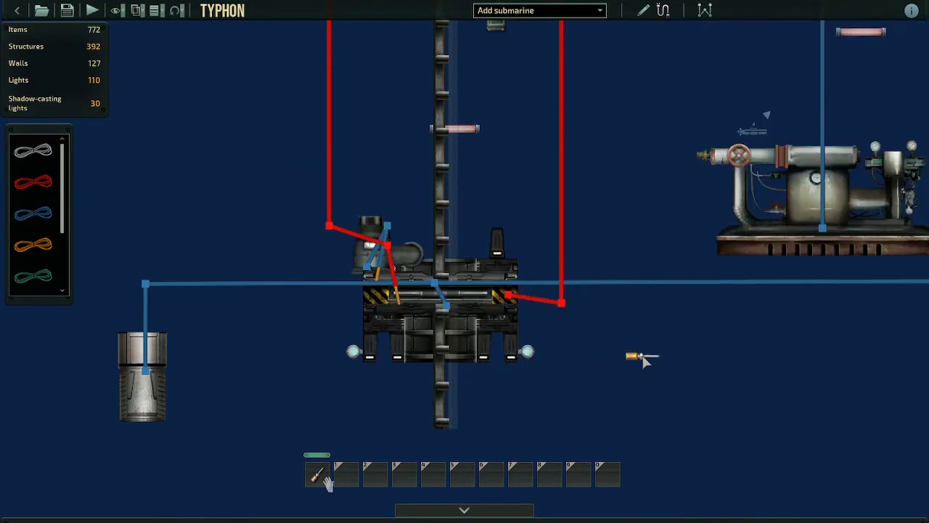
# - Leave wiring mode and delete the existing small pump at the lower airlock hatch
pyautogui.click(643, 10)
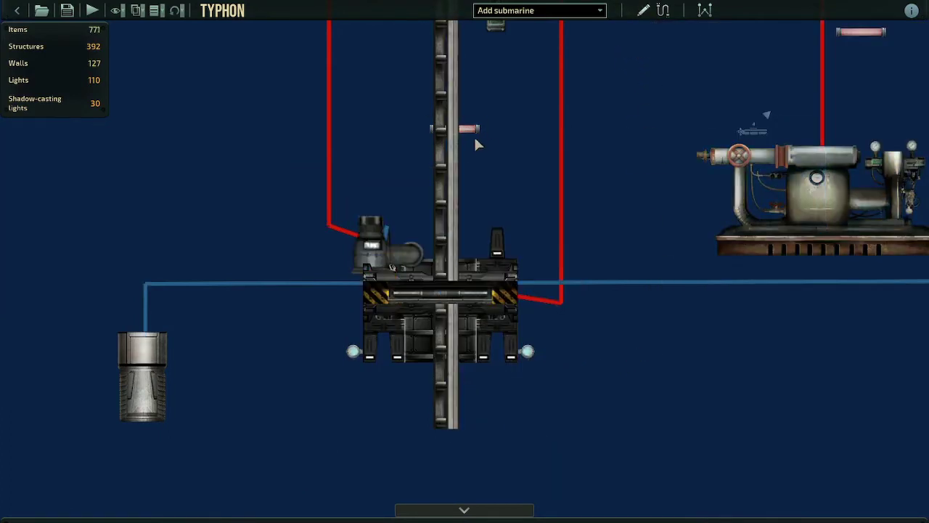
pyautogui.click(380, 249)
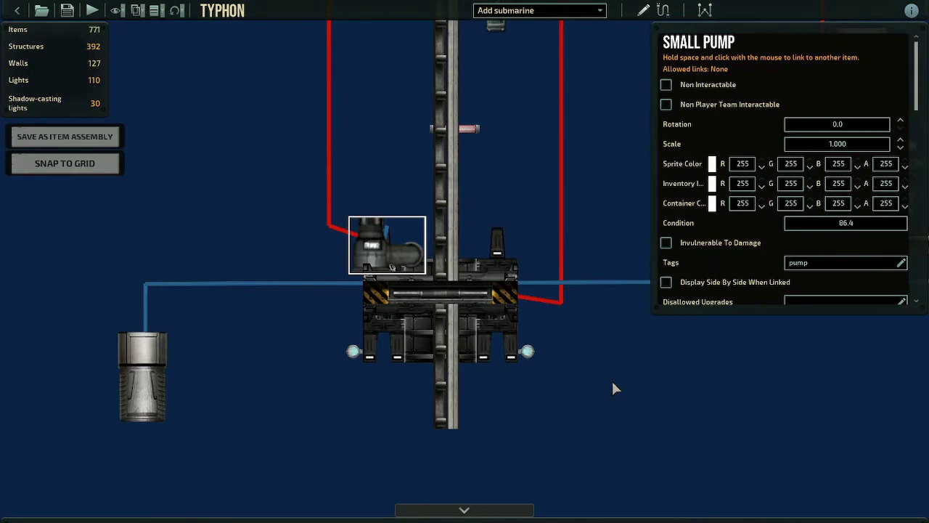
pyautogui.press('Delete')
# - Delete the navigation terminal that came with the placed ballast assembly
pyautogui.scroll(-2, 575, 405)
pyautogui.moveTo(465, 407); pyautogui.dragTo(559, 143)
pyautogui.click(547, 213)
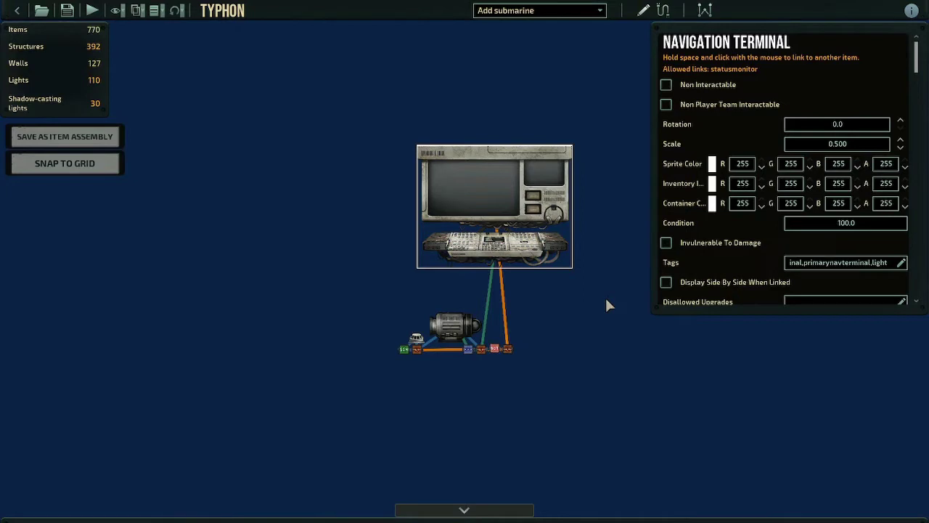
pyautogui.press('Delete')
# - Switch to wiring mode and inspect the connections of the assembly's water detector
pyautogui.scroll(2, 425, 330)
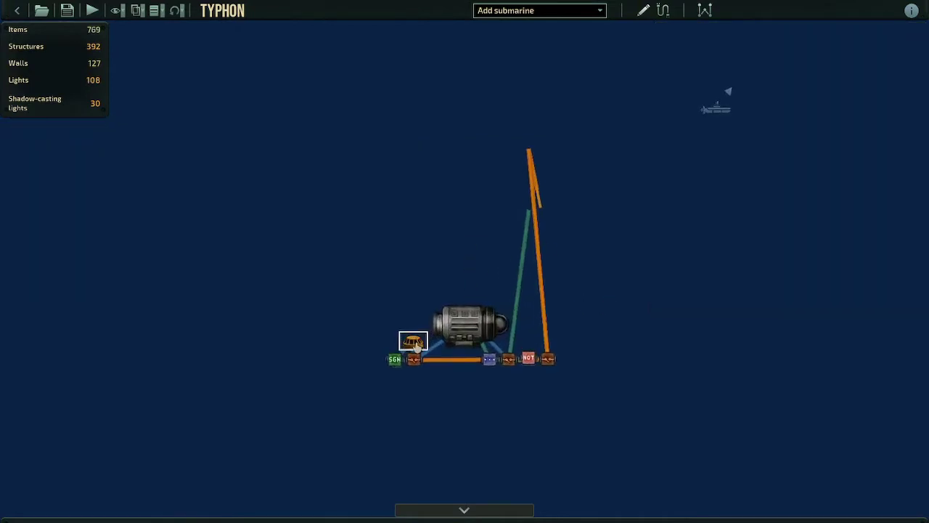
pyautogui.click(664, 10)
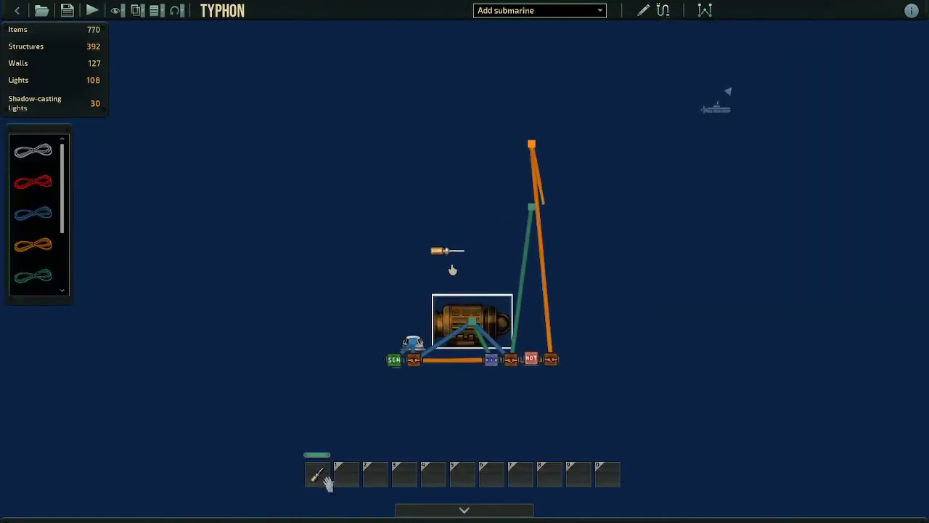
pyautogui.click(413, 339)
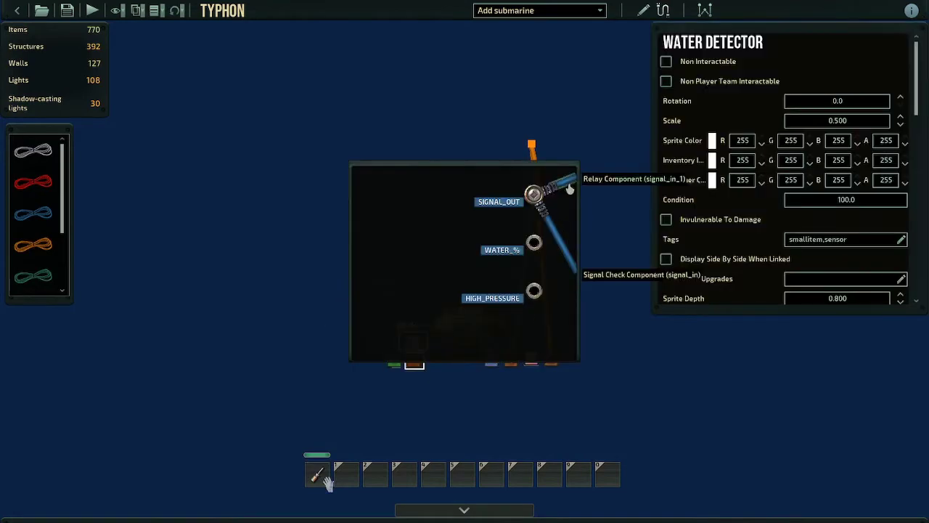
pyautogui.rightClick(618, 357)
pyautogui.scroll(-2, 516, 221)
pyautogui.moveTo(515, 218); pyautogui.dragTo(400, 374)
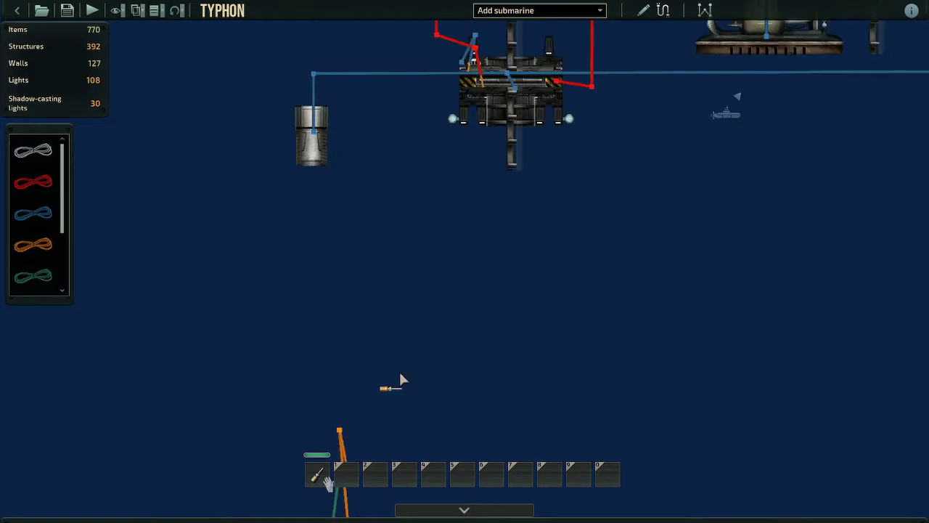
pyautogui.moveTo(482, 191); pyautogui.dragTo(480, 338)
pyautogui.moveTo(413, 343); pyautogui.dragTo(513, 200)
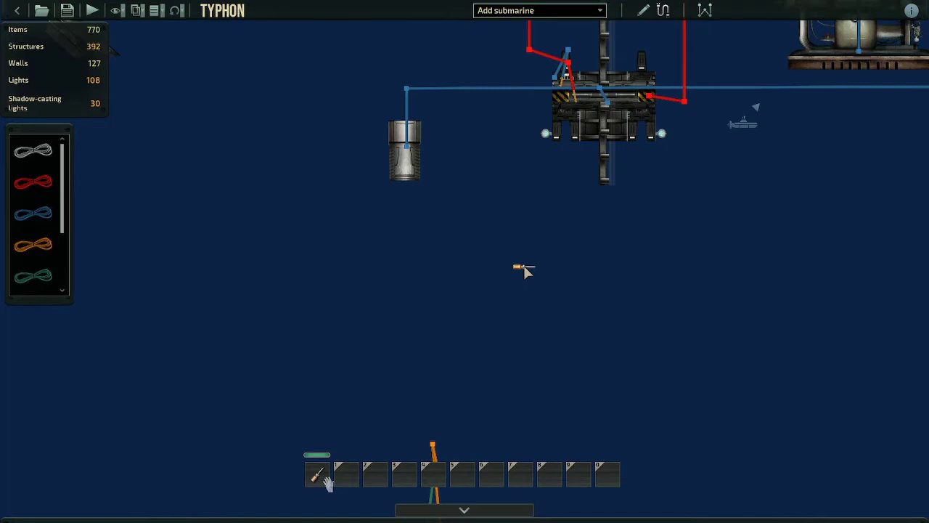
pyautogui.press('w')
pyautogui.press('d')
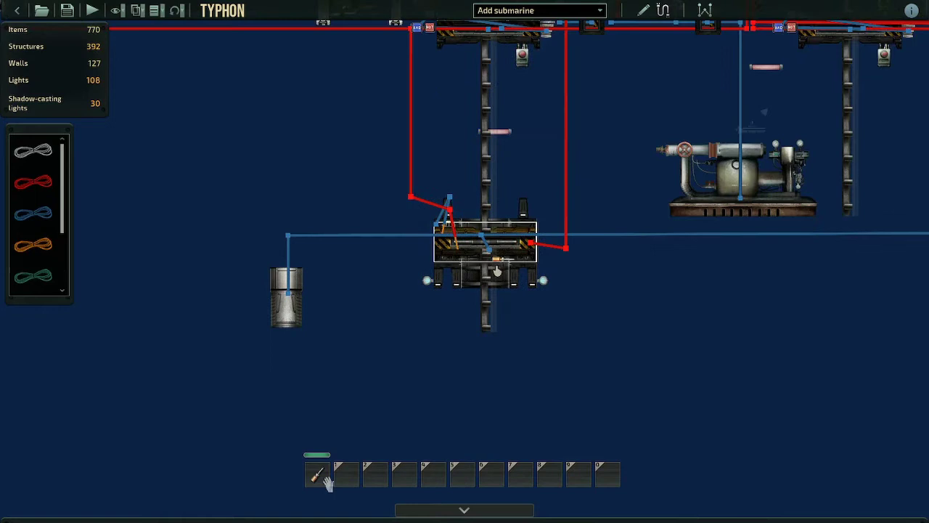
pyautogui.press('s')
pyautogui.press('a')
# - Leave wiring mode and delete the assembly's water detector
pyautogui.moveTo(532, 138); pyautogui.dragTo(409, 327)
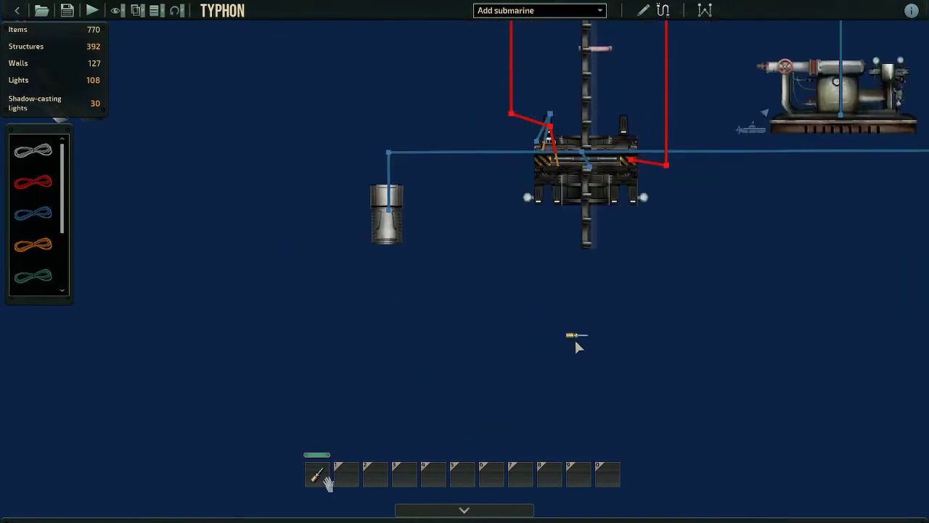
pyautogui.moveTo(579, 346); pyautogui.dragTo(713, 101)
pyautogui.scroll(3, 535, 307)
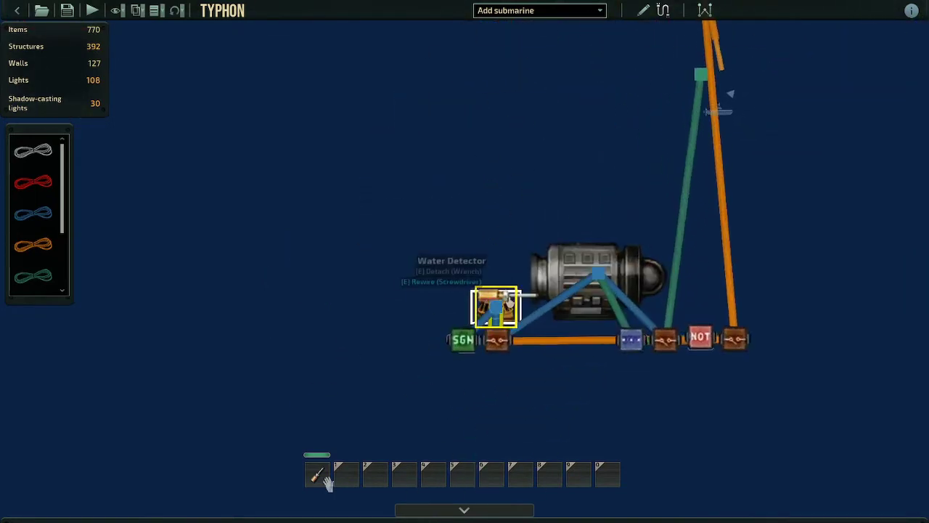
pyautogui.click(643, 11)
pyautogui.click(505, 301)
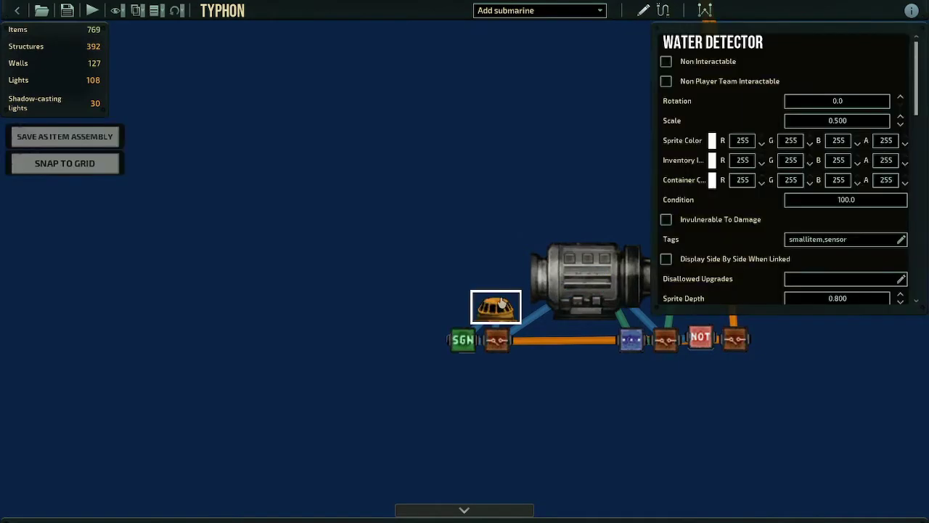
pyautogui.press('Delete')
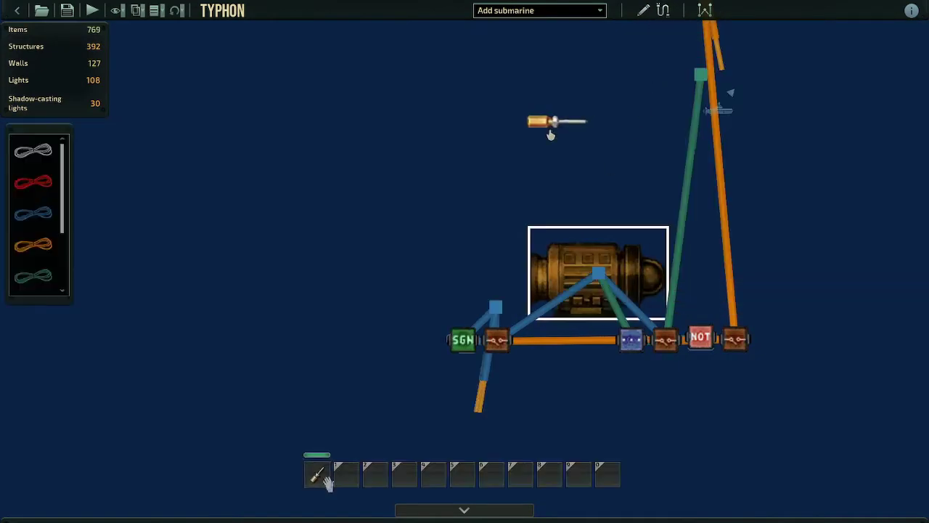
# - In wiring mode, connect the relay component's loose signal_in_1 wire to SIGNAL_OUT on the airlock's water detector
pyautogui.scroll(-3, 550, 135)
pyautogui.click(364, 289)
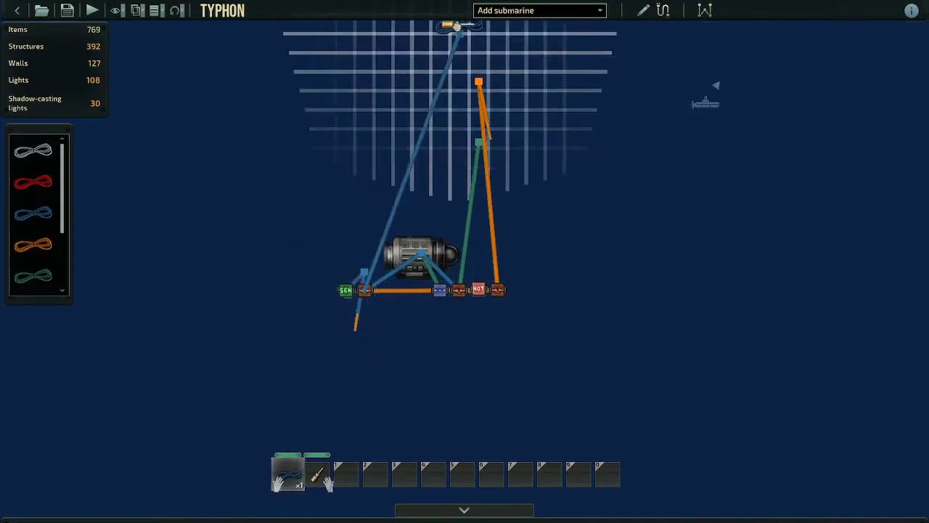
pyautogui.press('w')
pyautogui.press('d')
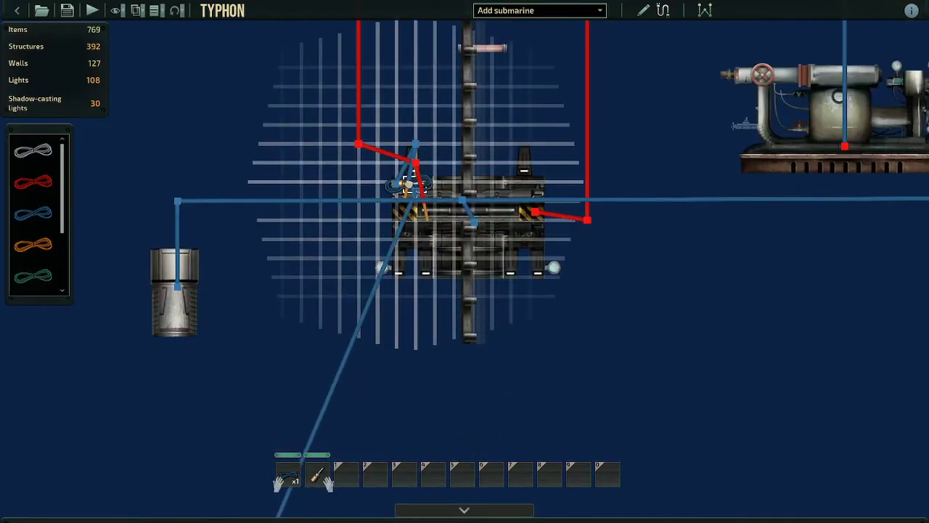
pyautogui.click(408, 185)
pyautogui.moveTo(466, 291); pyautogui.dragTo(534, 195)
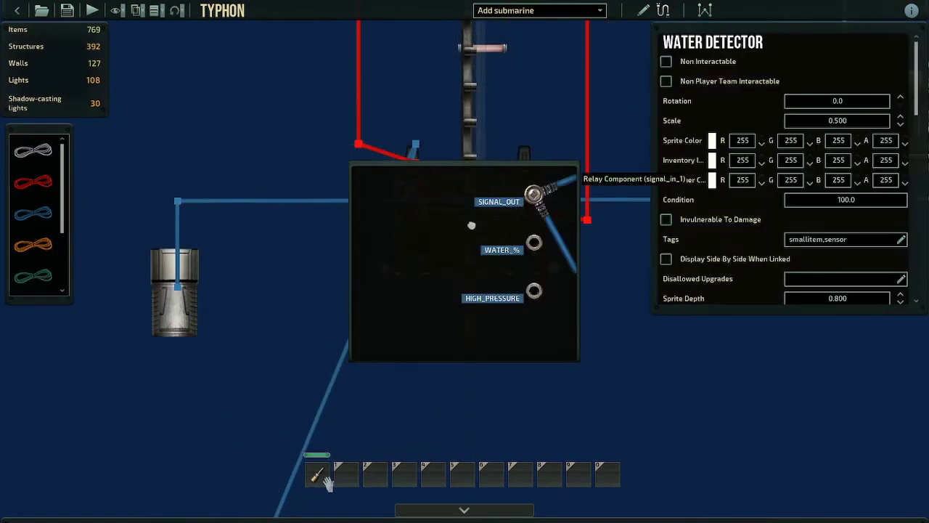
pyautogui.rightClick(471, 225)
# - Connect the loose signal wire from the airlock's water detector to SET_STATE on the assembly's small pump
pyautogui.moveTo(288, 356); pyautogui.dragTo(481, 77)
pyautogui.scroll(-1, 481, 77)
pyautogui.click(477, 62)
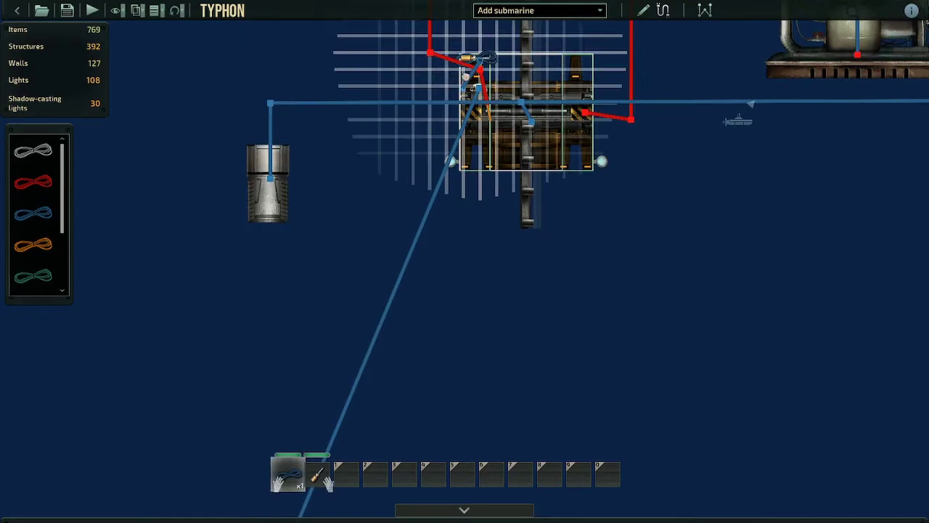
pyautogui.moveTo(377, 392); pyautogui.dragTo(394, 253)
pyautogui.click(480, 319)
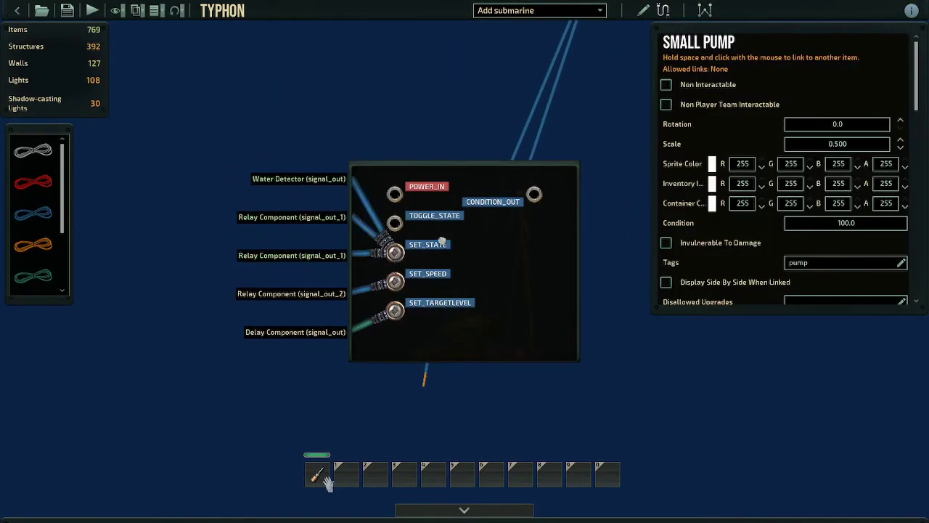
pyautogui.rightClick(679, 367)
# - Connect the signal check component's loose signal_in wire to SIGNAL_OUT on the airlock's water detector
pyautogui.click(436, 341)
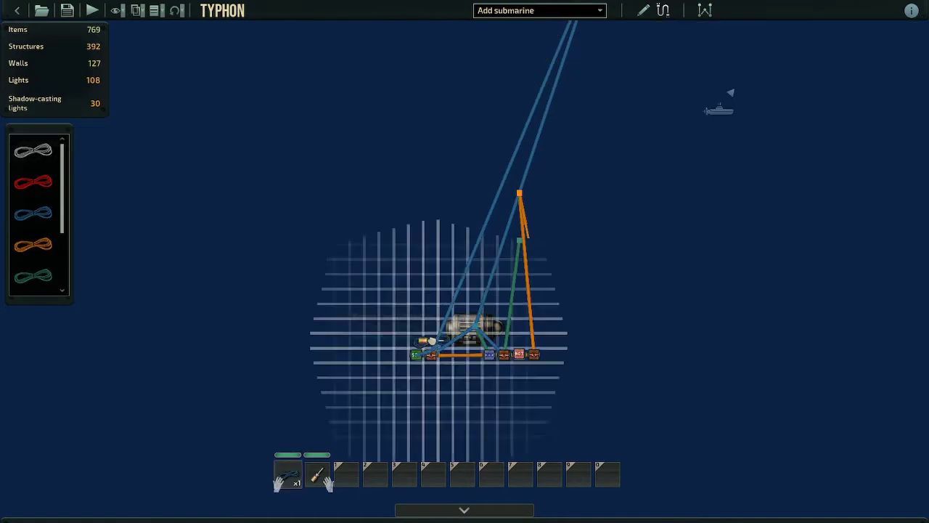
pyautogui.press('w')
pyautogui.press('d')
pyautogui.press('w')
pyautogui.scroll(3, 423, 274)
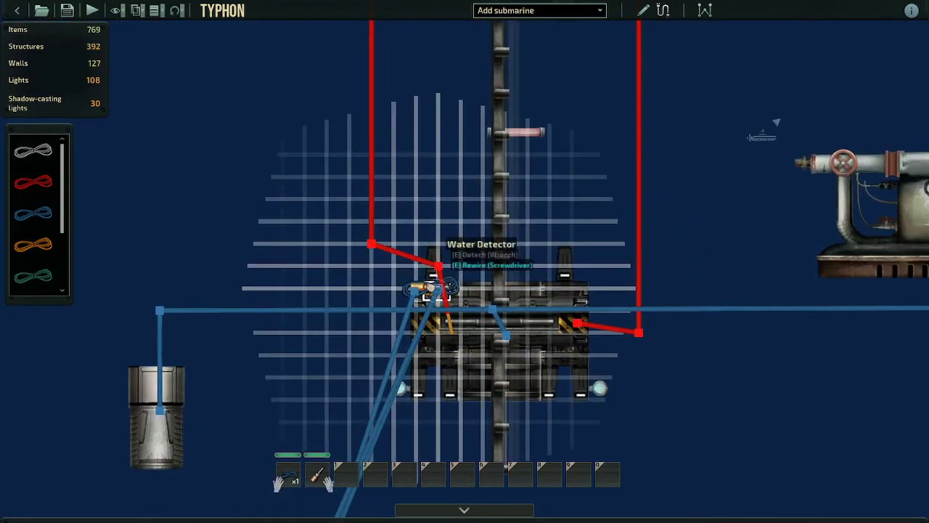
pyautogui.click(446, 276)
pyautogui.moveTo(476, 288); pyautogui.dragTo(533, 196)
pyautogui.rightClick(649, 431)
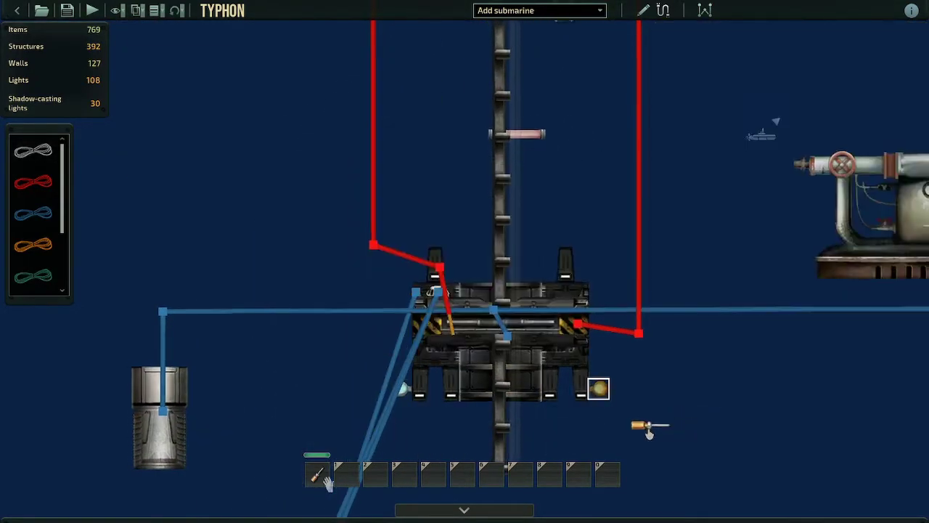
# - Run the green wire from the relay component's signal_in_2 to VELOCITY_Y_OUT on the submarine's navigation terminal
pyautogui.press('s')
pyautogui.press('a')
pyautogui.scroll(-3, 577, 166)
pyautogui.moveTo(509, 311); pyautogui.dragTo(503, 206)
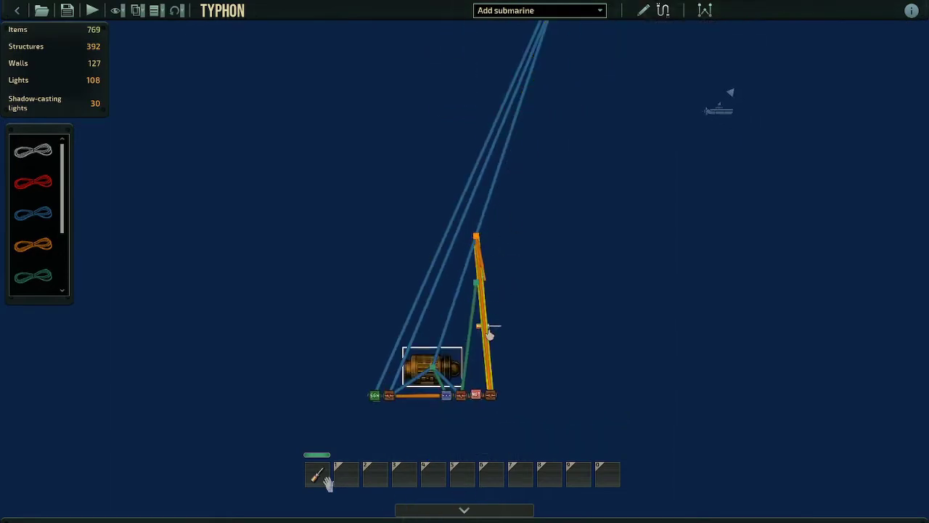
pyautogui.click(475, 288)
pyautogui.moveTo(708, 47); pyautogui.dragTo(301, 356)
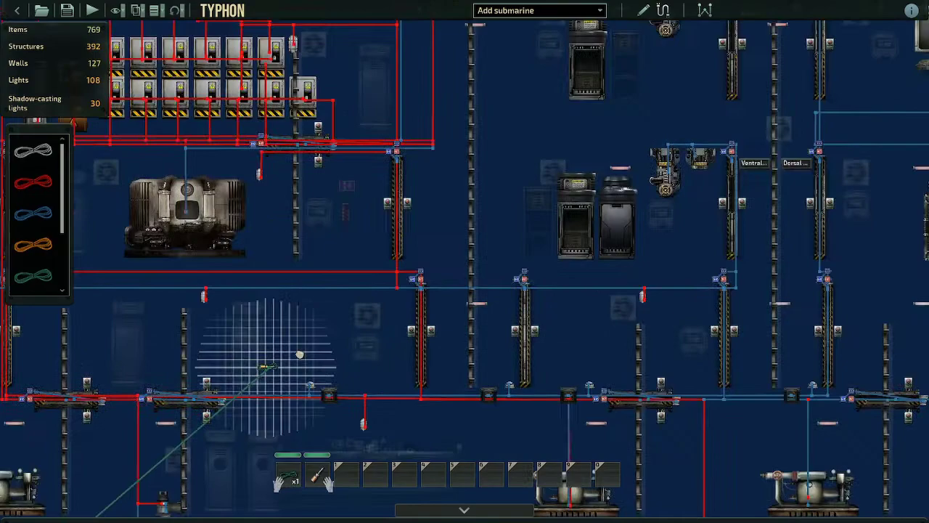
pyautogui.moveTo(649, 223); pyautogui.dragTo(507, 294)
pyautogui.scroll(5, 508, 293)
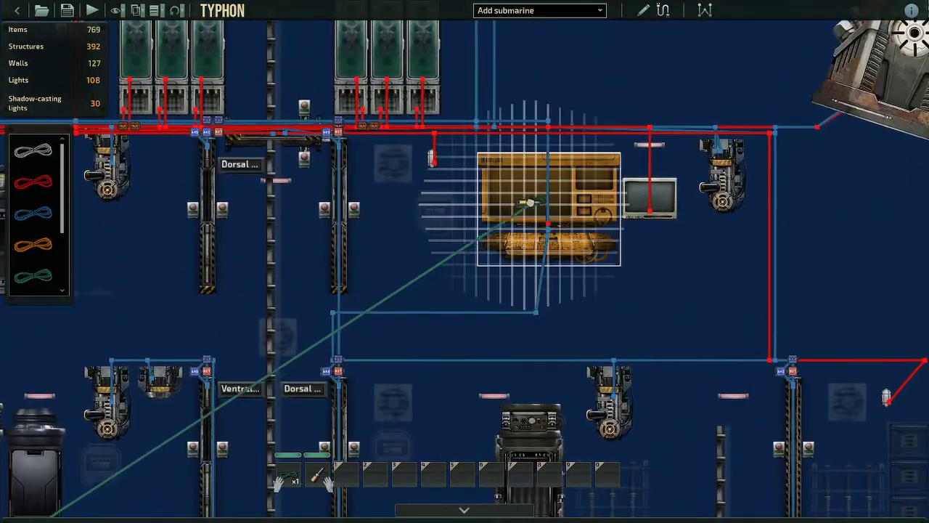
pyautogui.click(519, 210)
pyautogui.moveTo(465, 332); pyautogui.dragTo(548, 193)
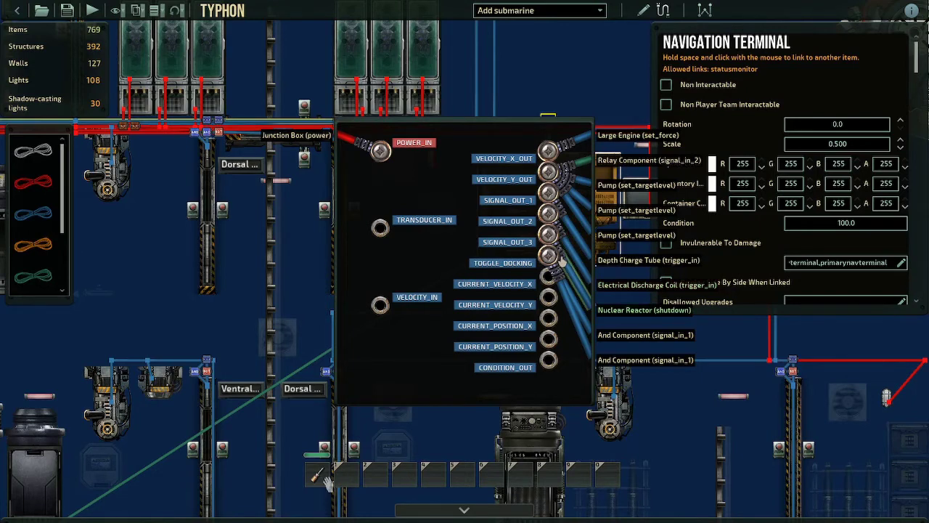
# - Detach the nuclear reactor shutdown wire from SIGNAL_OUT_3 on the navigation terminal
pyautogui.moveTo(561, 261); pyautogui.dragTo(465, 305)
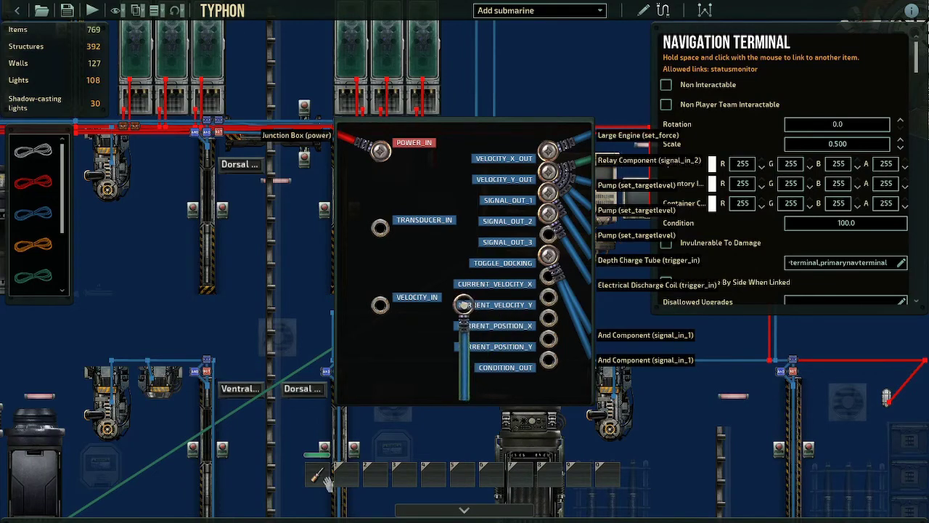
pyautogui.click(737, 457)
# - Filter all entities by "but" and place a Button just below and to the left of the navigation terminal
pyautogui.click(489, 516)
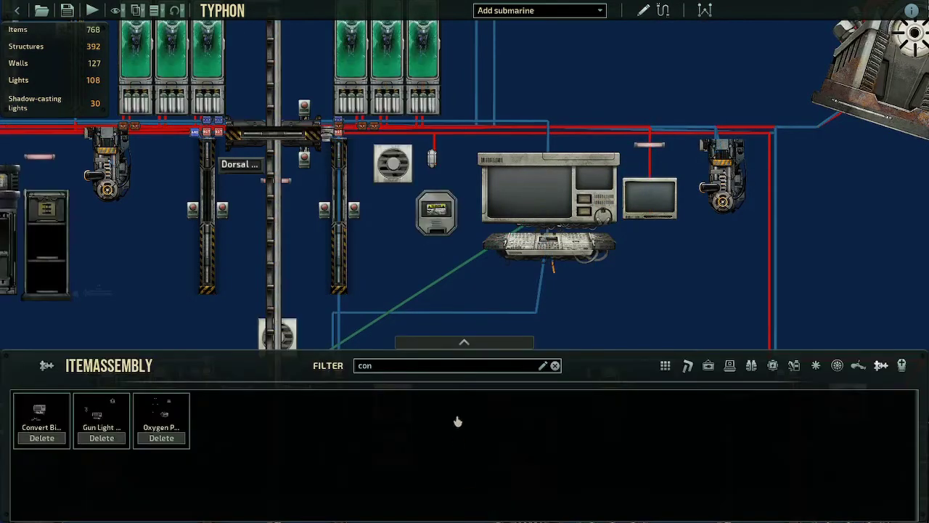
pyautogui.click(451, 367)
pyautogui.write('but')
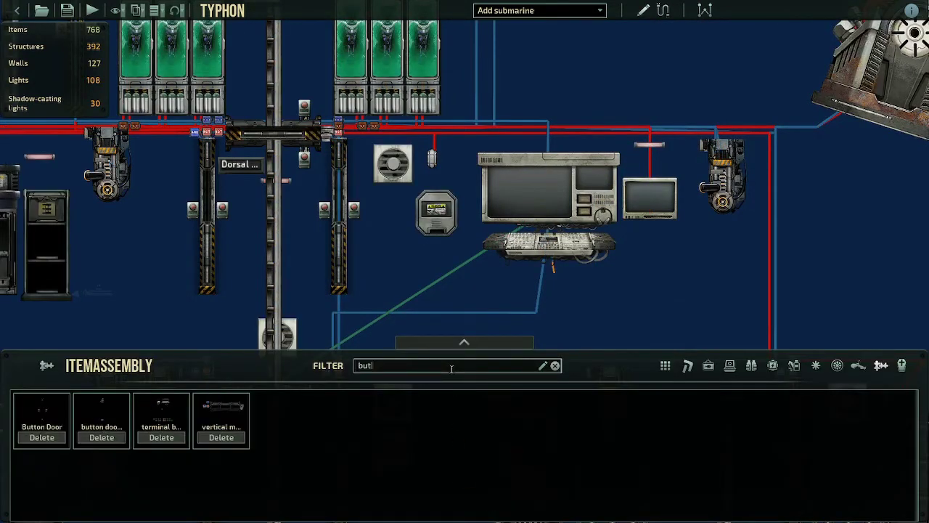
pyautogui.click(665, 365)
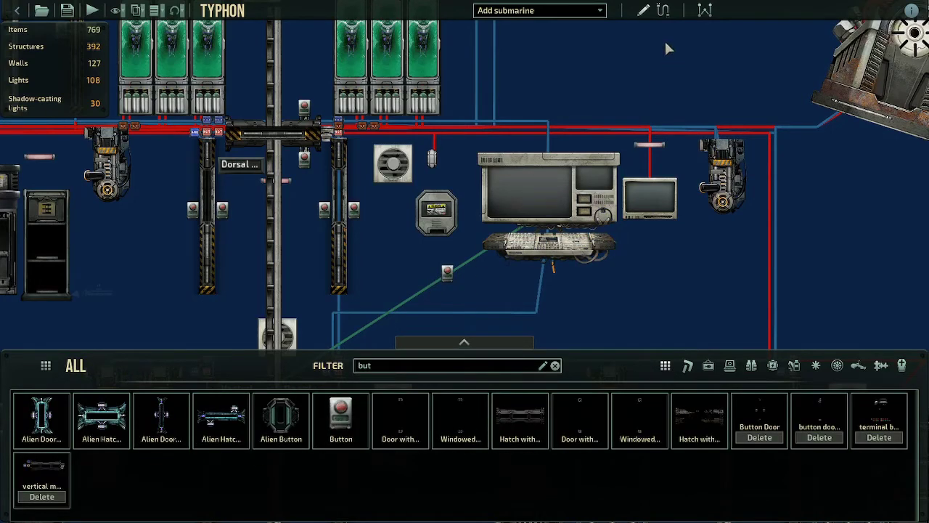
# - In wiring mode, pick up the loose nuclear reactor shutdown wire at the navigation terminal and connect it to the new button
pyautogui.click(663, 10)
pyautogui.click(548, 232)
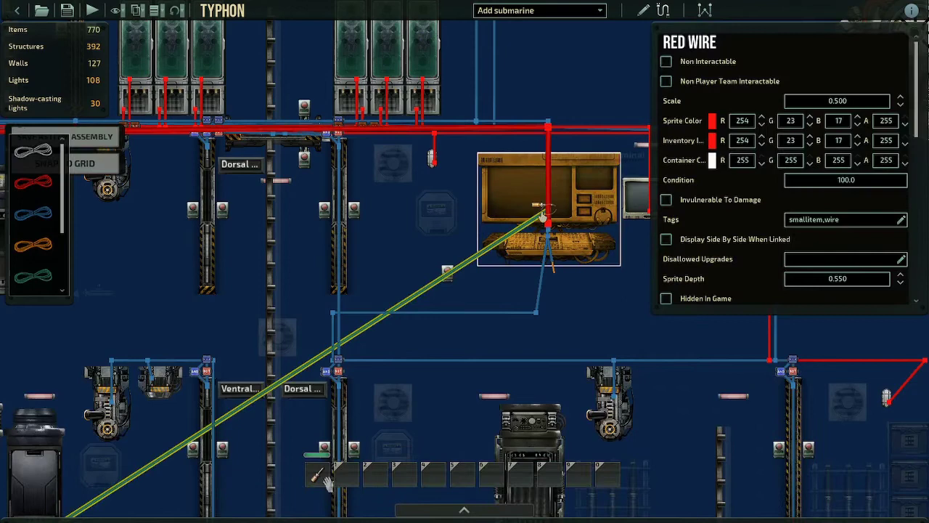
pyautogui.click(548, 238)
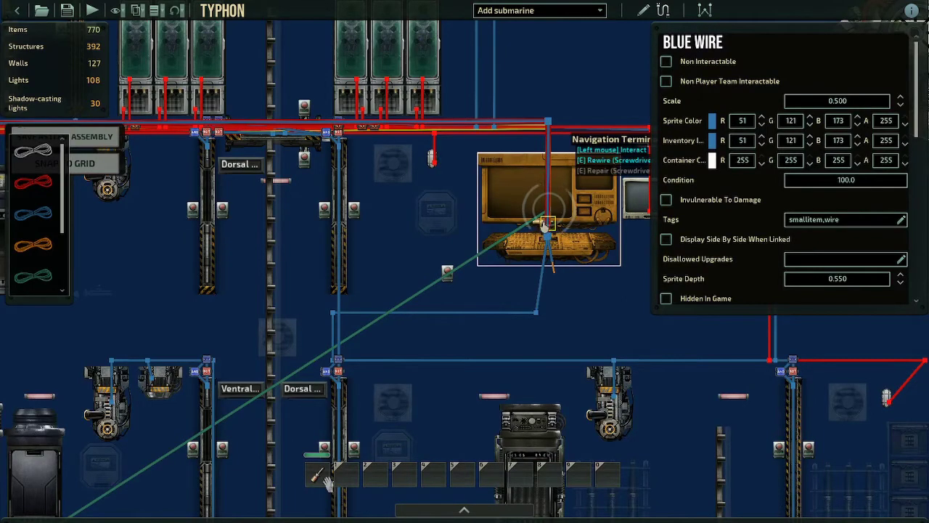
pyautogui.moveTo(547, 233)
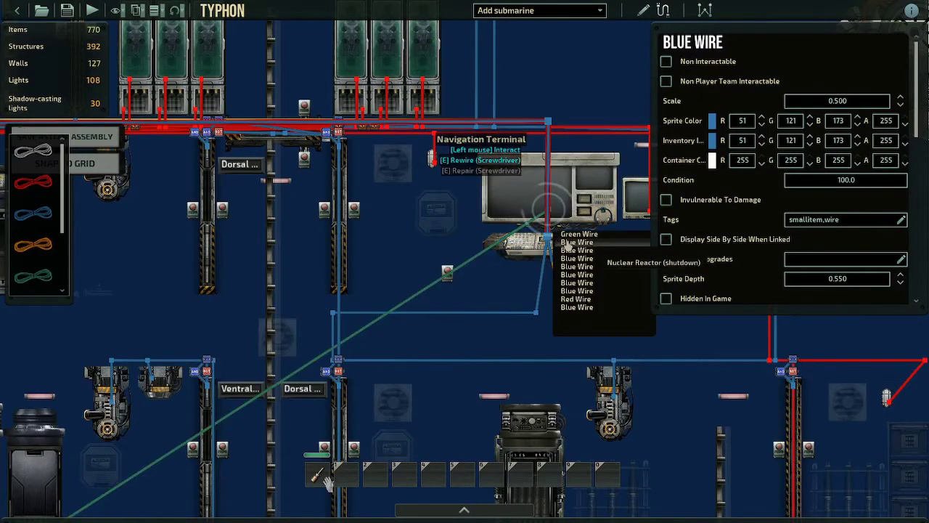
pyautogui.doubleClick(546, 238)
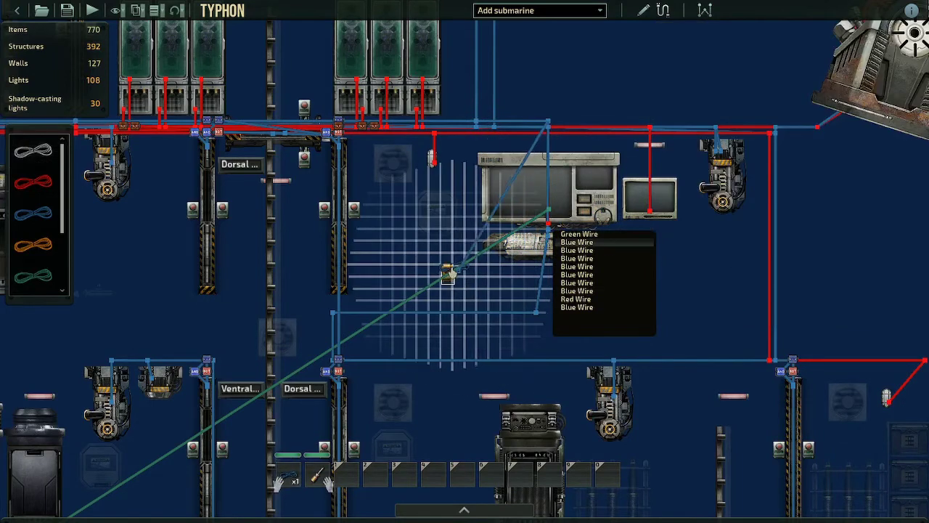
pyautogui.click(448, 273)
pyautogui.moveTo(465, 290); pyautogui.dragTo(534, 194)
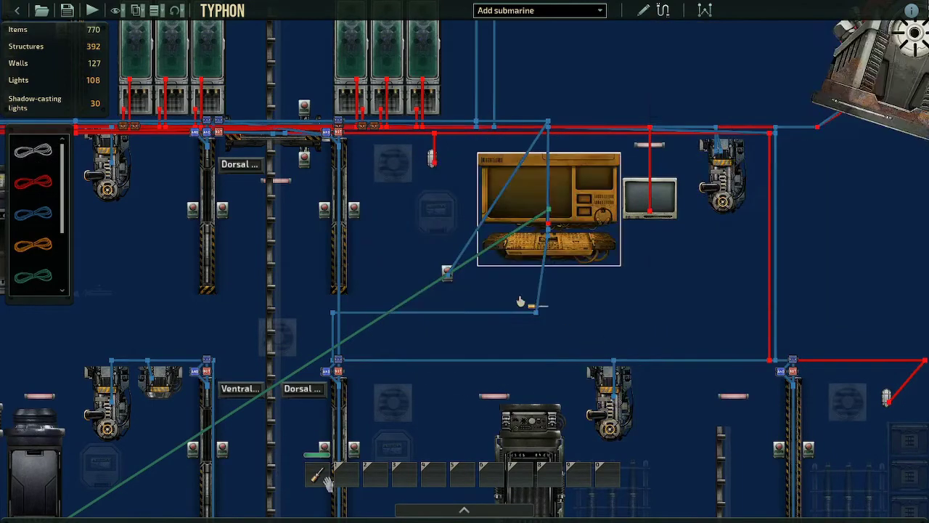
# - Add a bend point to the button's blue wire and route it just below the navigation terminal
pyautogui.click(470, 241)
pyautogui.keyDown('ctrl'); pyautogui.click(469, 241); pyautogui.keyUp('ctrl')
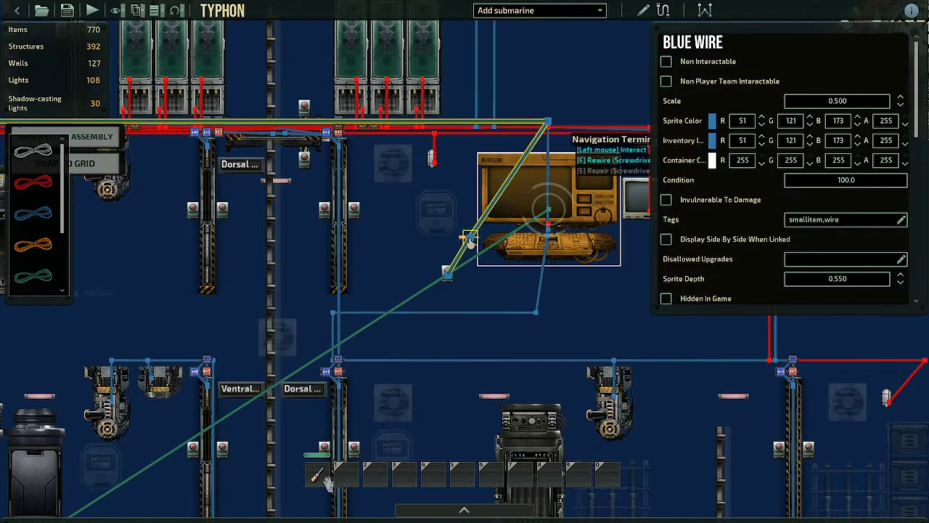
pyautogui.moveTo(469, 241); pyautogui.dragTo(537, 276)
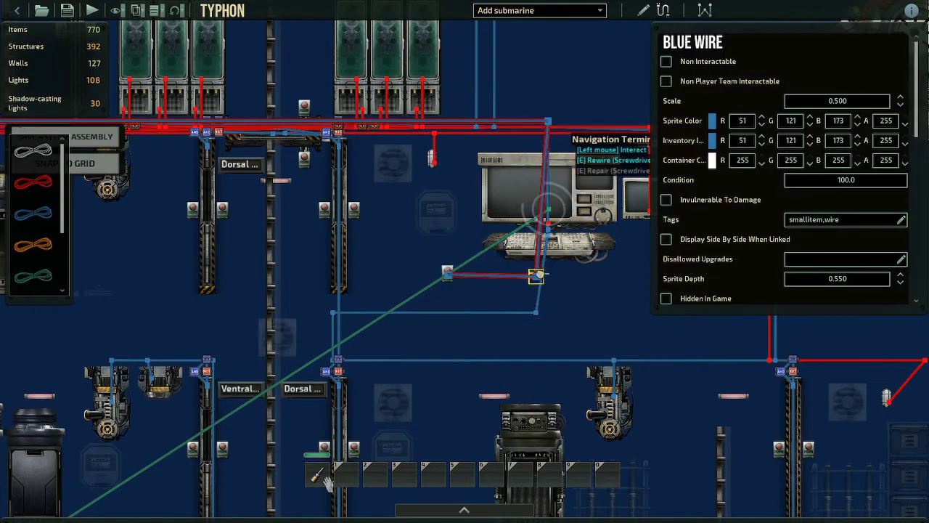
# - Run the assembly's loose orange relay wire to SIGNAL_OUT_3 on the navigation terminal
pyautogui.scroll(-3, 452, 343)
pyautogui.moveTo(418, 283); pyautogui.dragTo(639, 80)
pyautogui.moveTo(342, 264); pyautogui.dragTo(646, 87)
pyautogui.scroll(2, 413, 263)
pyautogui.click(466, 231)
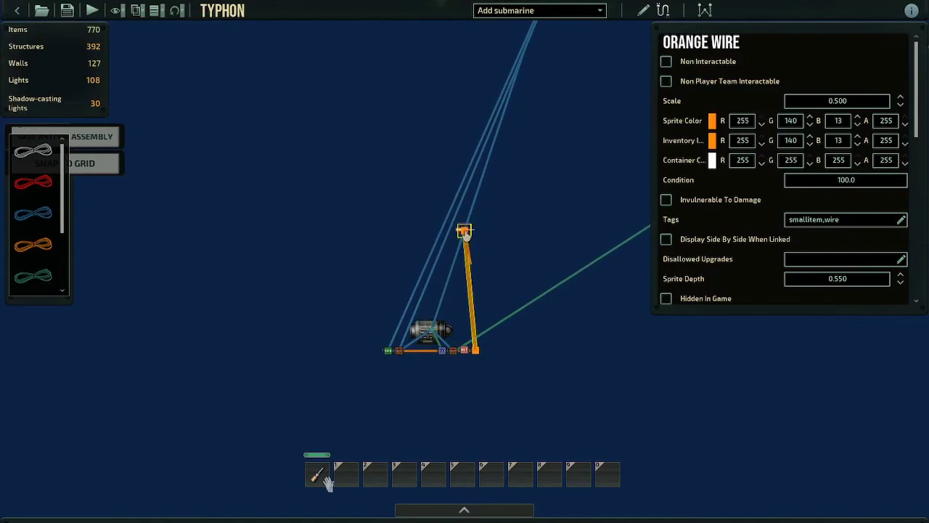
pyautogui.click(466, 230)
pyautogui.scroll(-3, 646, 164)
pyautogui.moveTo(646, 165); pyautogui.dragTo(124, 421)
pyautogui.moveTo(871, 55); pyautogui.dragTo(508, 233)
pyautogui.moveTo(598, 101); pyautogui.dragTo(481, 232)
pyautogui.scroll(3, 481, 232)
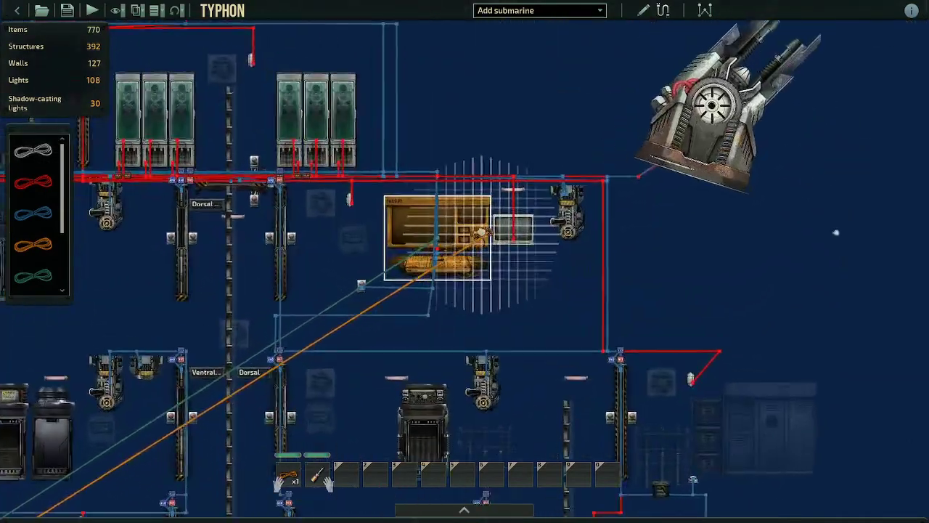
pyautogui.click(439, 240)
pyautogui.moveTo(464, 395); pyautogui.dragTo(549, 233)
# - Return to default editing mode and move the small pump and its logic components onto the airlock's bottom docking hatch
pyautogui.scroll(-2, 306, 292)
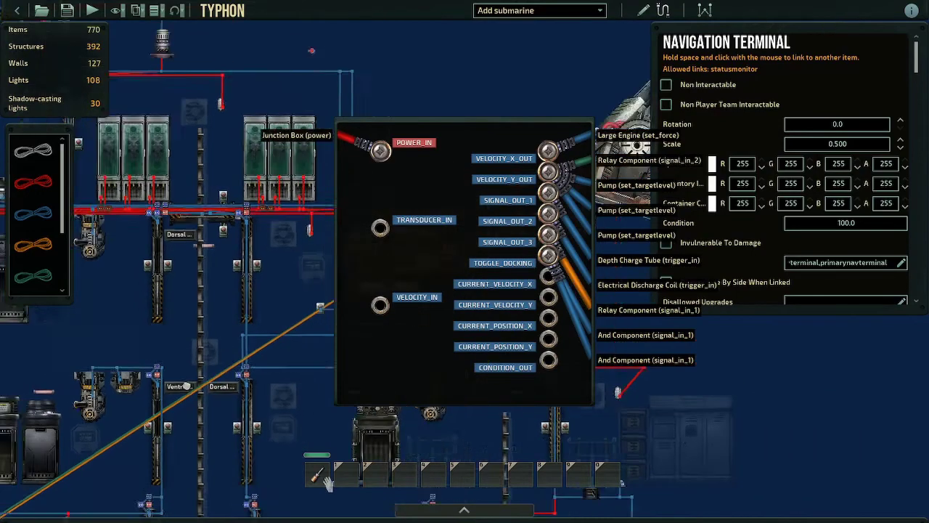
pyautogui.click(204, 378)
pyautogui.moveTo(175, 439); pyautogui.dragTo(639, 138)
pyautogui.scroll(2, 583, 247)
pyautogui.moveTo(584, 247); pyautogui.dragTo(446, 129)
pyautogui.click(642, 11)
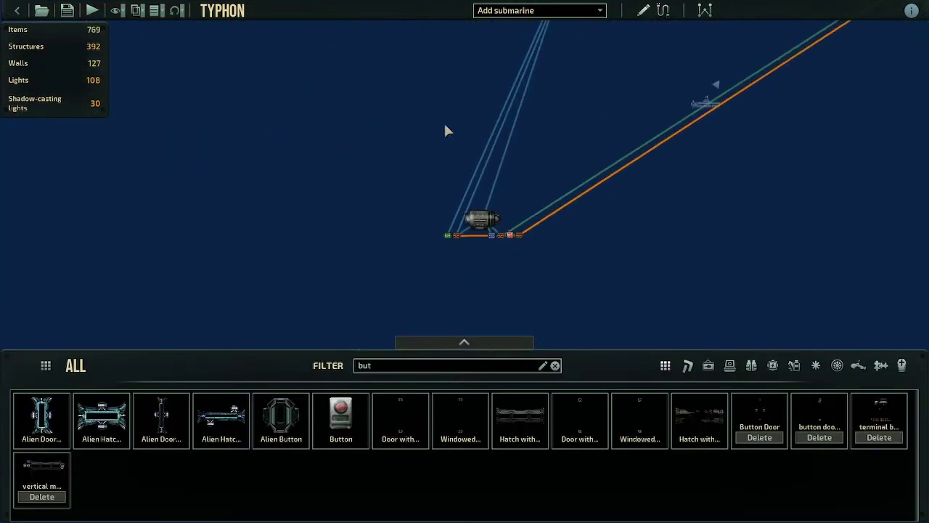
pyautogui.moveTo(404, 189); pyautogui.dragTo(523, 258)
pyautogui.moveTo(484, 218); pyautogui.dragTo(552, 74)
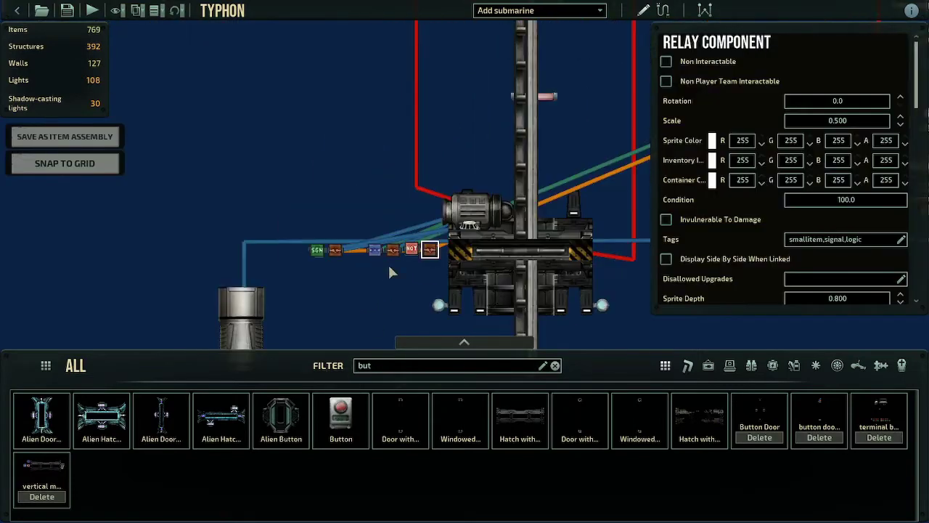
# - Rearrange the assembly's logic components into two compact rows beside the small pump
pyautogui.moveTo(366, 271)
pyautogui.mouseDown()
pyautogui.moveTo(440, 244)
pyautogui.moveTo(350, 231)
pyautogui.mouseUp()
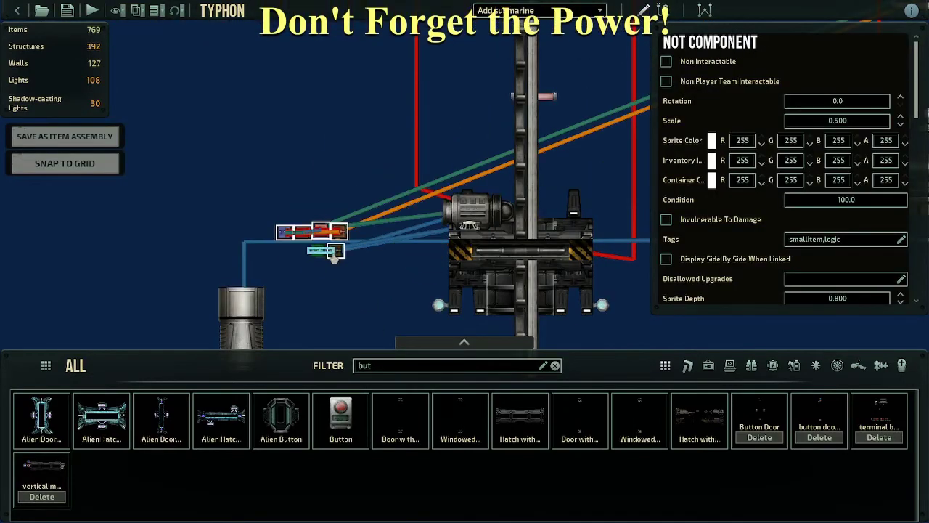
pyautogui.click(317, 250)
pyautogui.scroll(-3, 385, 274)
pyautogui.click(522, 102)
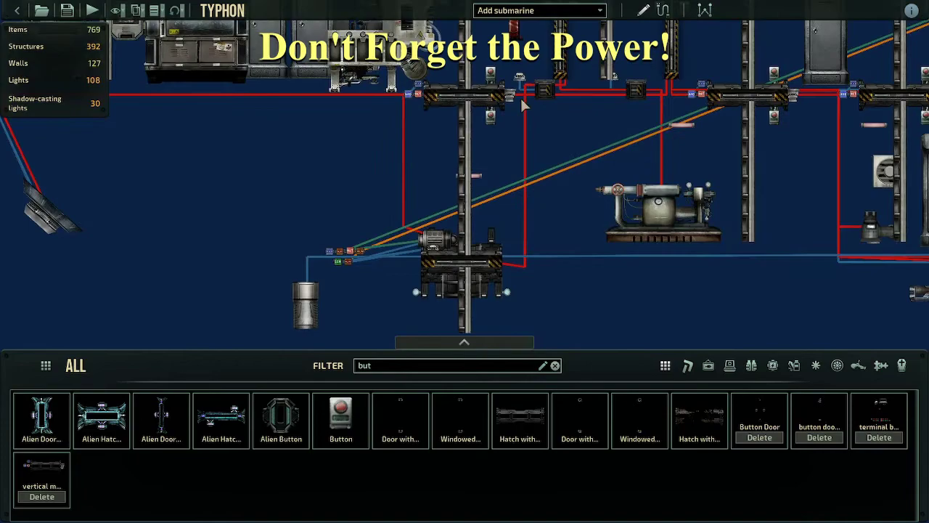
# - Make the walls and structures visible again and launch the submarine in test mode
pyautogui.click(116, 9)
pyautogui.click(137, 67)
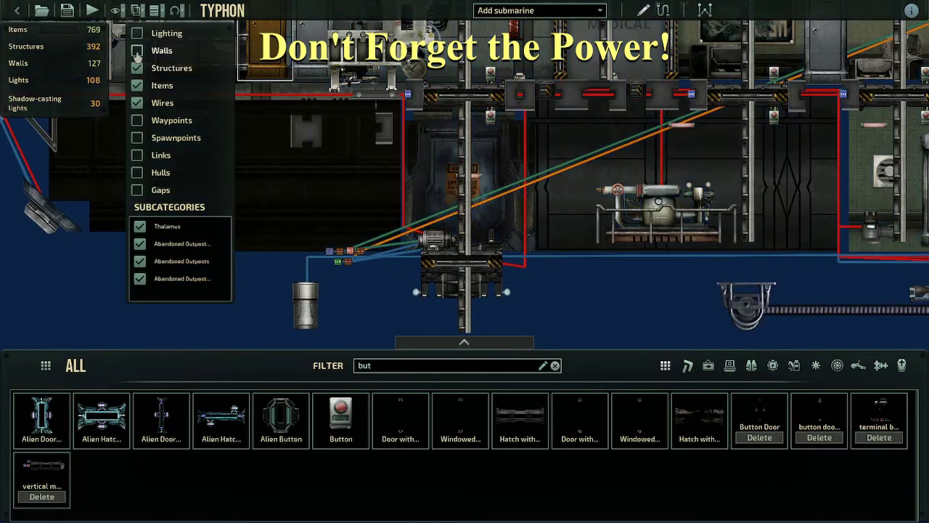
pyautogui.scroll(-3, 512, 187)
pyautogui.scroll(1, 600, 256)
pyautogui.moveTo(600, 255); pyautogui.dragTo(641, 145)
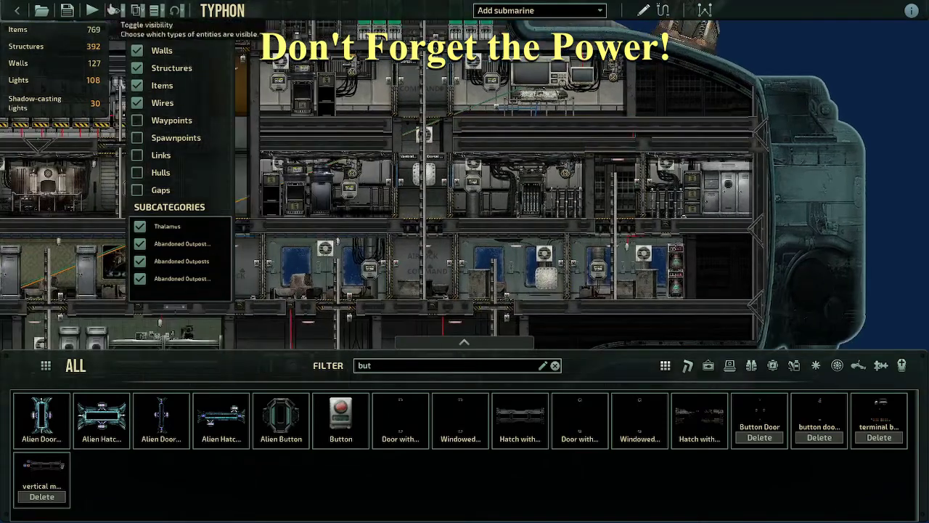
pyautogui.moveTo(467, 268); pyautogui.dragTo(557, 243)
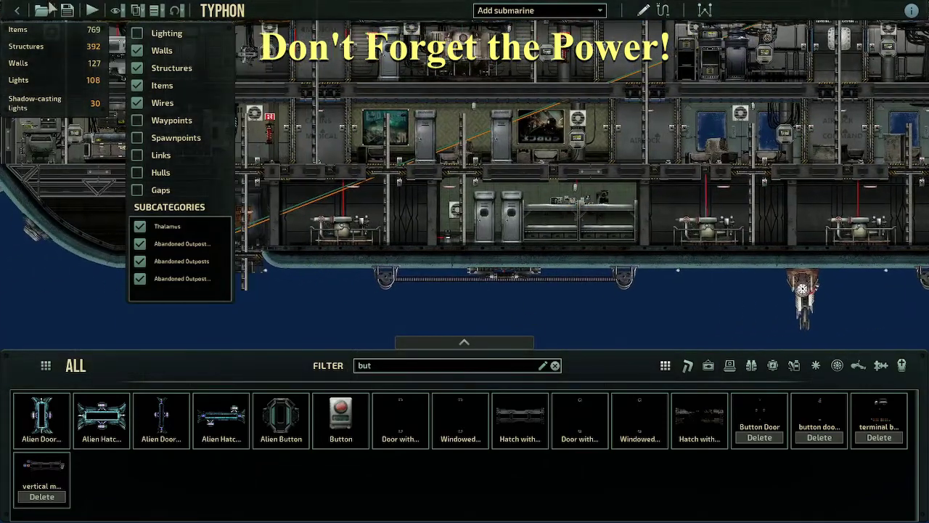
pyautogui.click(88, 12)
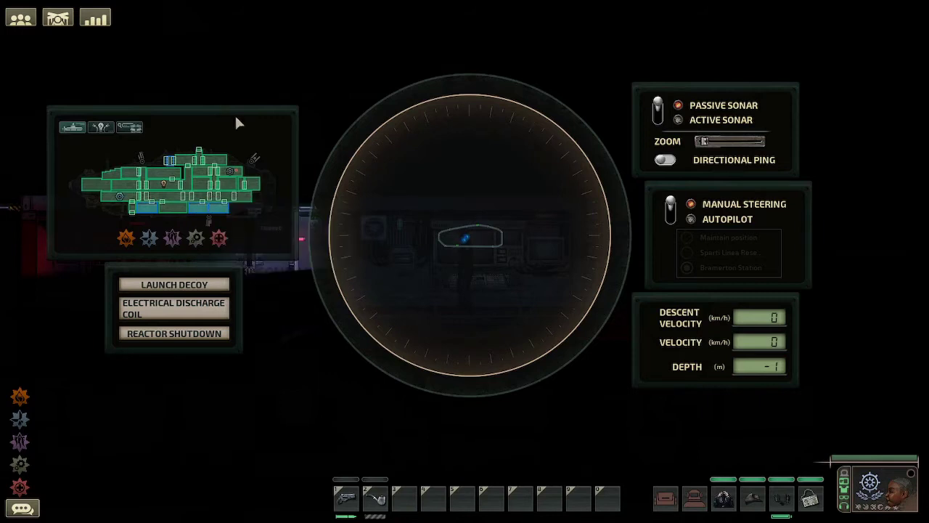
pyautogui.click(465, 334)
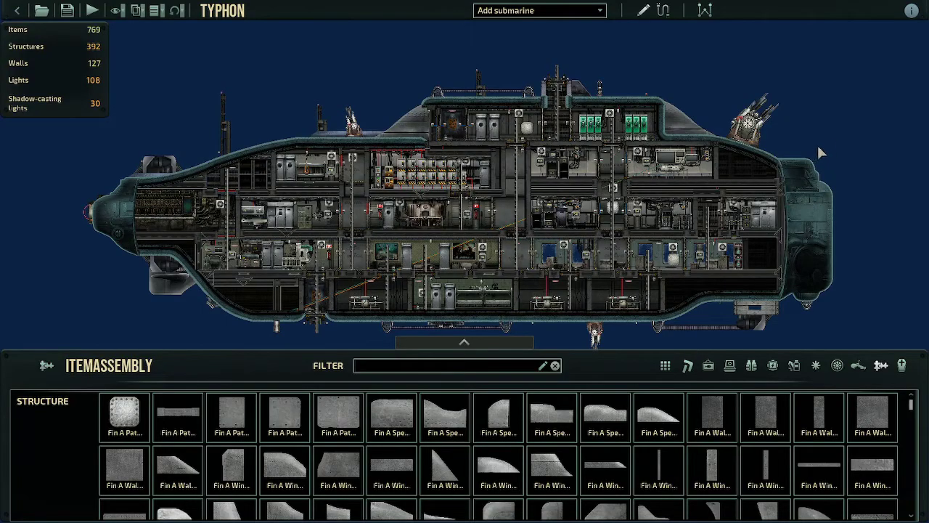
# - Collapse the entity list and load the R-29b submarine
pyautogui.click(464, 342)
pyautogui.click(43, 11)
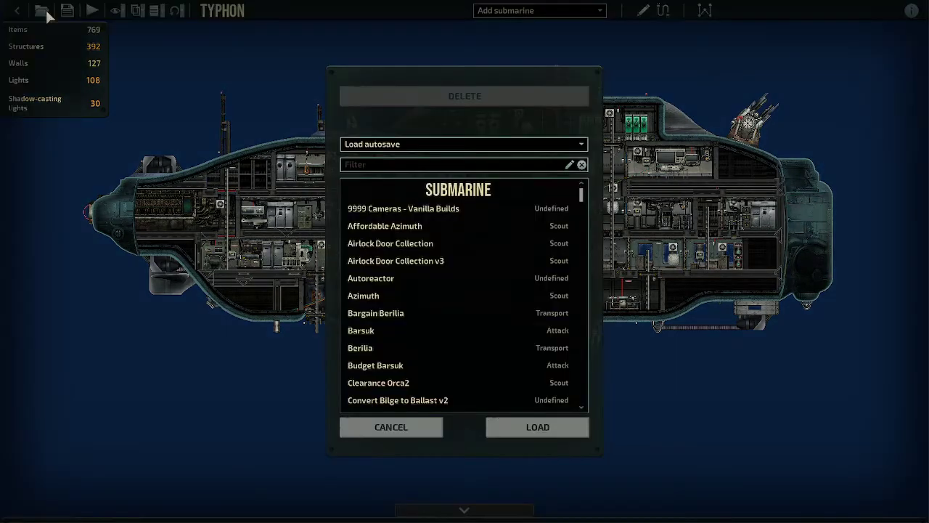
pyautogui.scroll(-5, 473, 304)
pyautogui.scroll(-6, 473, 303)
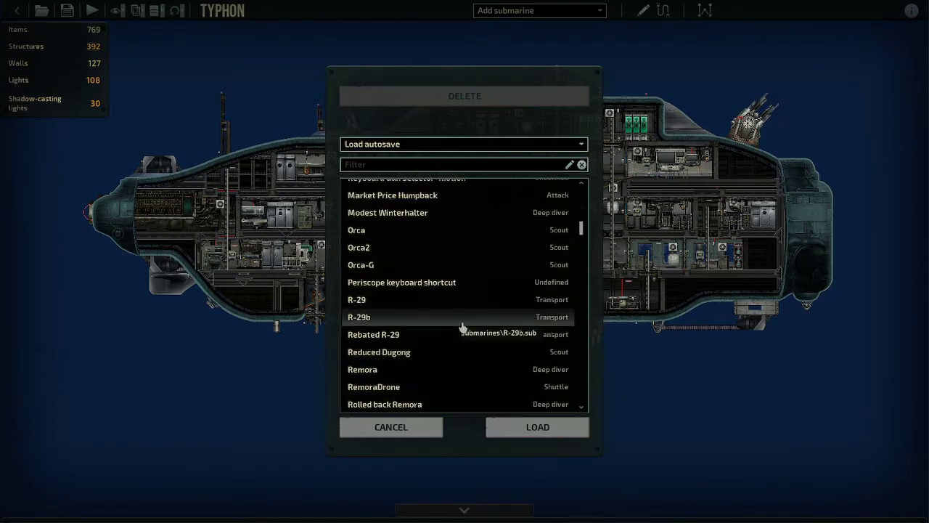
pyautogui.click(462, 324)
pyautogui.click(554, 435)
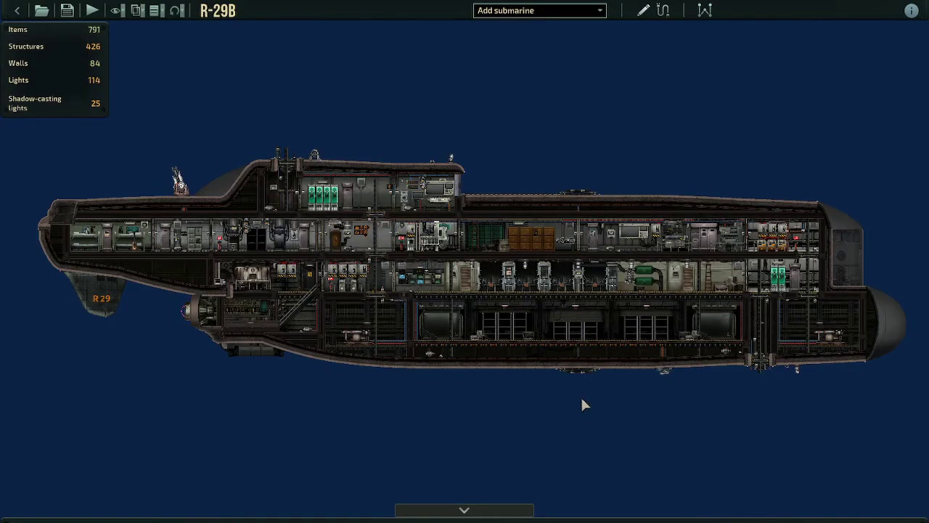
# - Hide the walls and structures of the R-29b, leaving items and wires displayed
pyautogui.scroll(5, 786, 389)
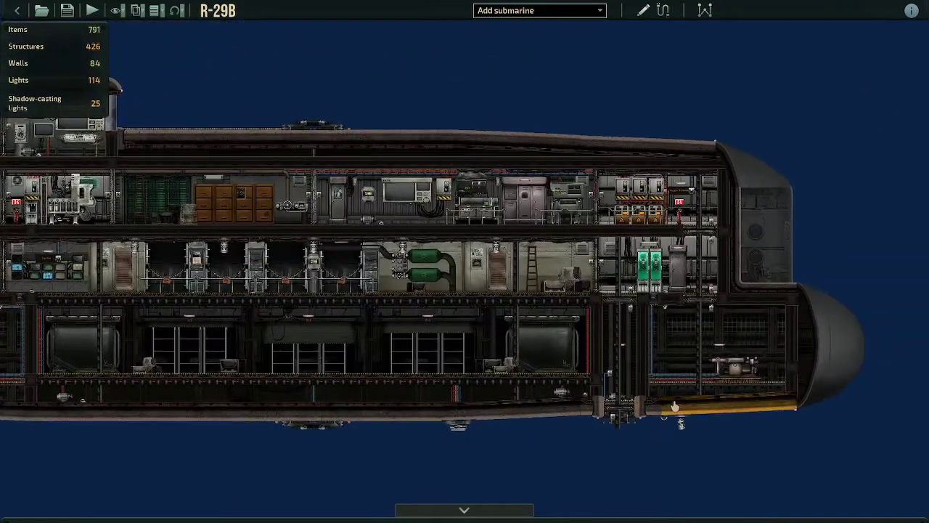
pyautogui.scroll(3, 668, 410)
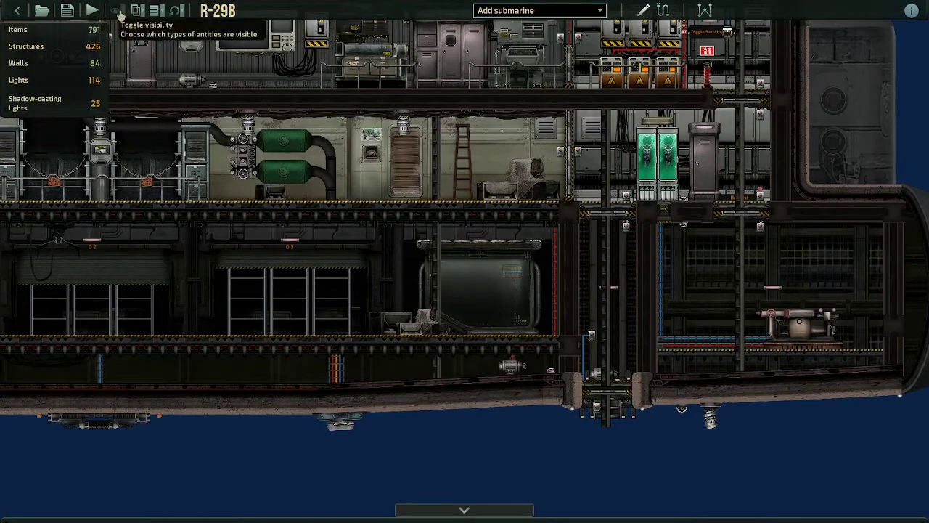
pyautogui.click(120, 14)
pyautogui.click(137, 50)
pyautogui.click(138, 67)
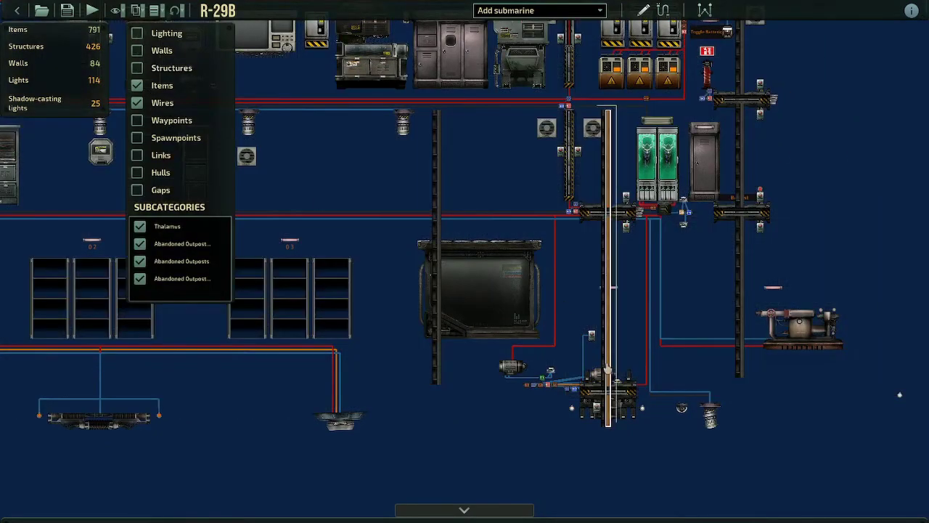
# - In wiring mode, examine the connections of the water detector beside the small pump below the upper docking hatch
pyautogui.scroll(-1, 610, 364)
pyautogui.moveTo(450, 240); pyautogui.dragTo(821, 326)
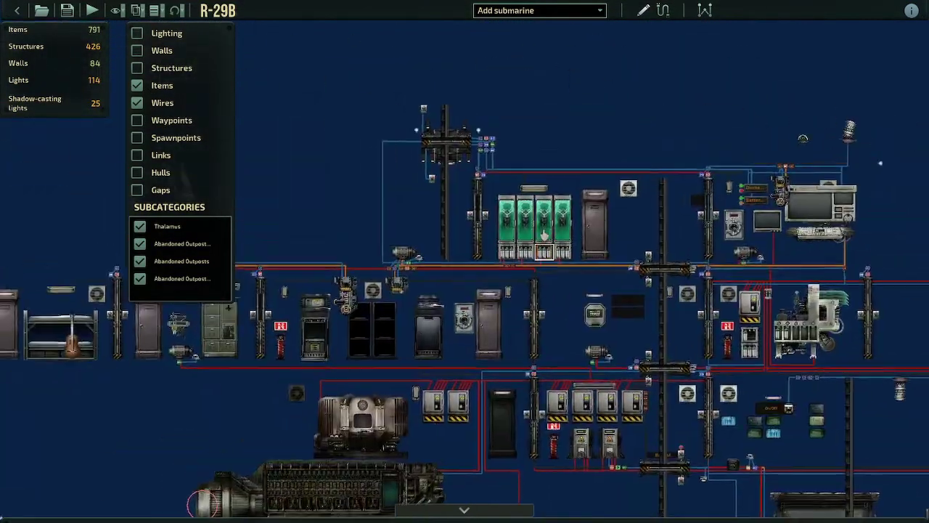
pyautogui.press('a')
pyautogui.press('w')
pyautogui.scroll(5, 450, 278)
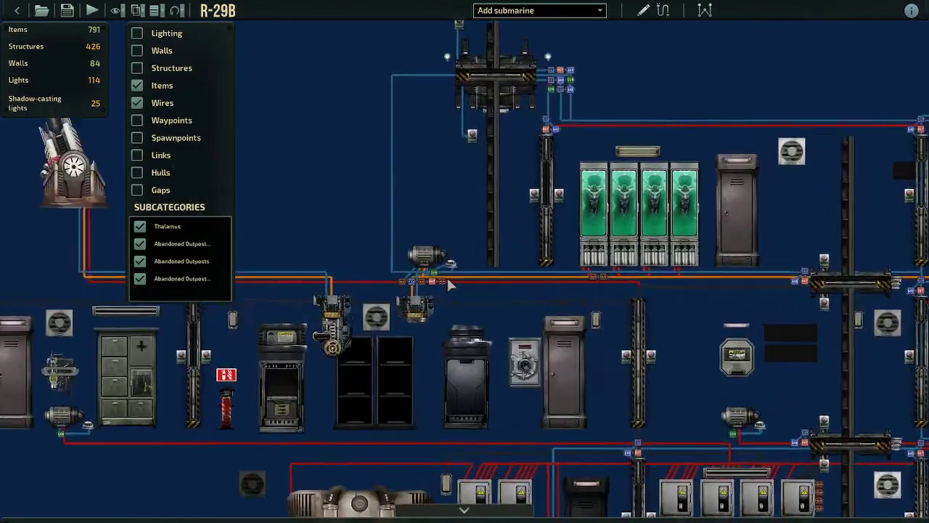
pyautogui.scroll(-2, 497, 274)
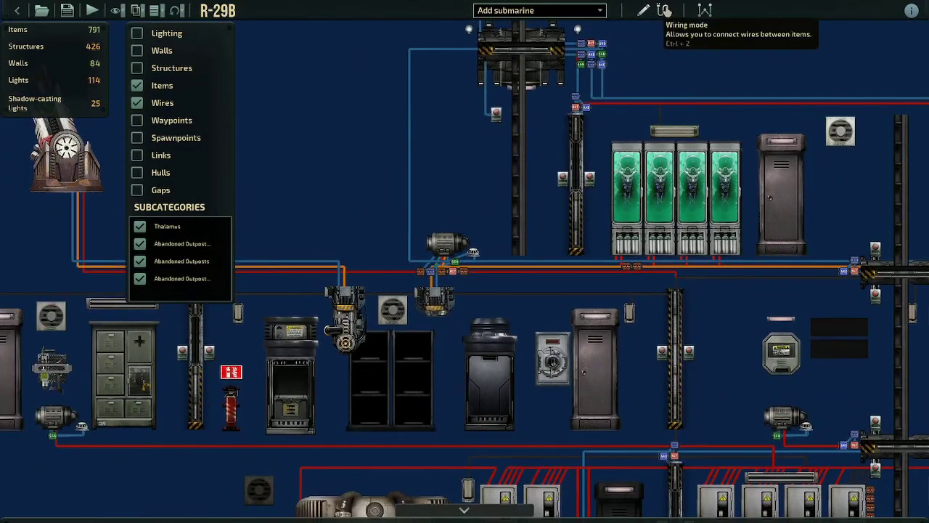
pyautogui.click(663, 10)
pyautogui.click(466, 258)
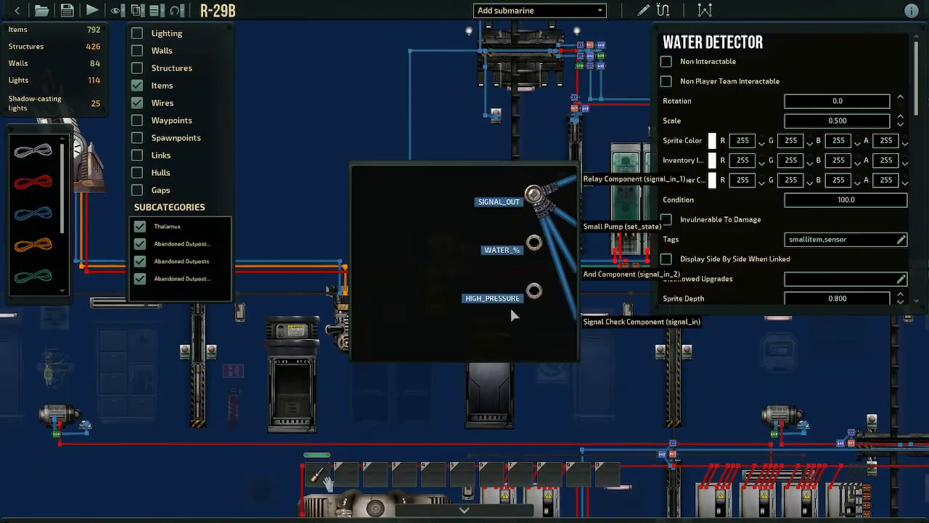
pyautogui.click(387, 77)
# - Examine the wire connections of the upper small pump and of the relay component at the end of its component row
pyautogui.click(451, 227)
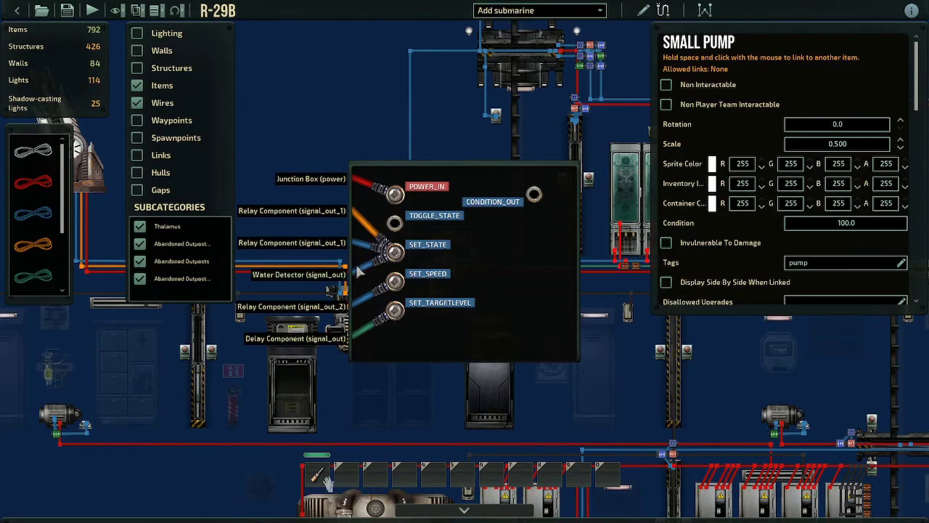
pyautogui.rightClick(355, 74)
pyautogui.scroll(3, 536, 213)
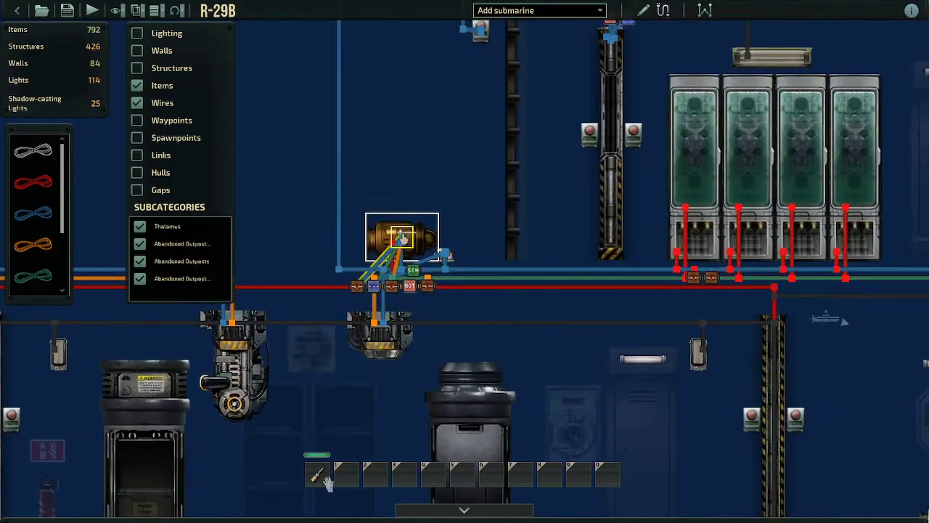
pyautogui.click(405, 241)
pyautogui.rightClick(414, 39)
pyautogui.click(439, 292)
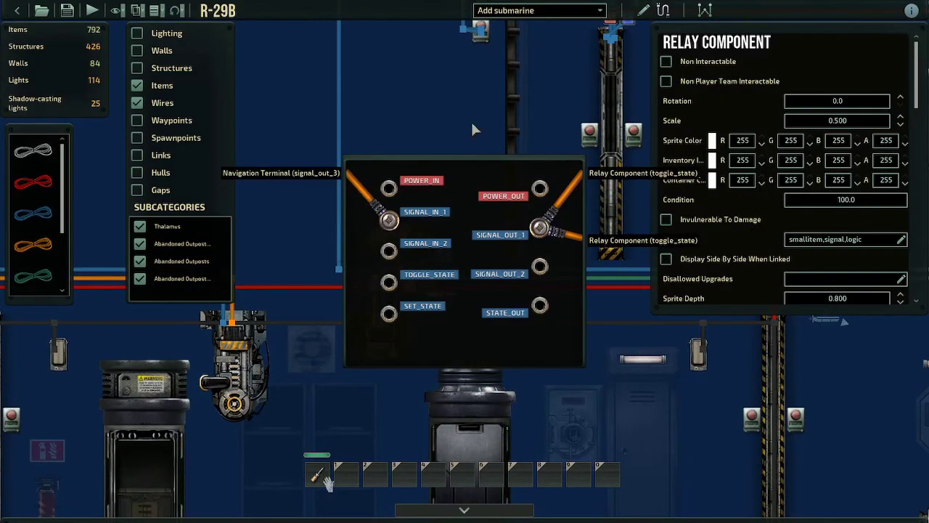
pyautogui.rightClick(471, 122)
# - Examine the wiring around the small pump and logic components at the R-29b's lower docking hatch
pyautogui.scroll(-3, 488, 195)
pyautogui.press('d')
pyautogui.press('s')
pyautogui.scroll(-5, 721, 358)
pyautogui.press('d')
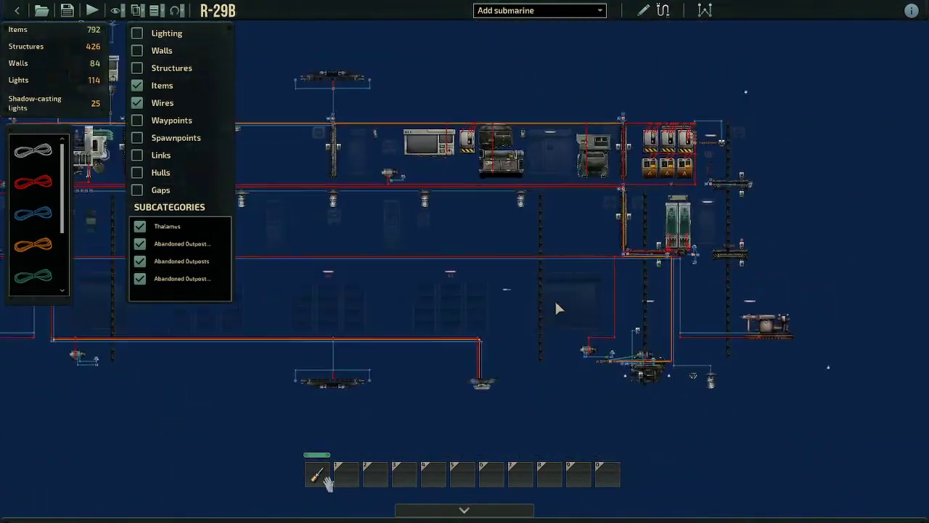
pyautogui.scroll(2, 559, 312)
pyautogui.scroll(4, 566, 325)
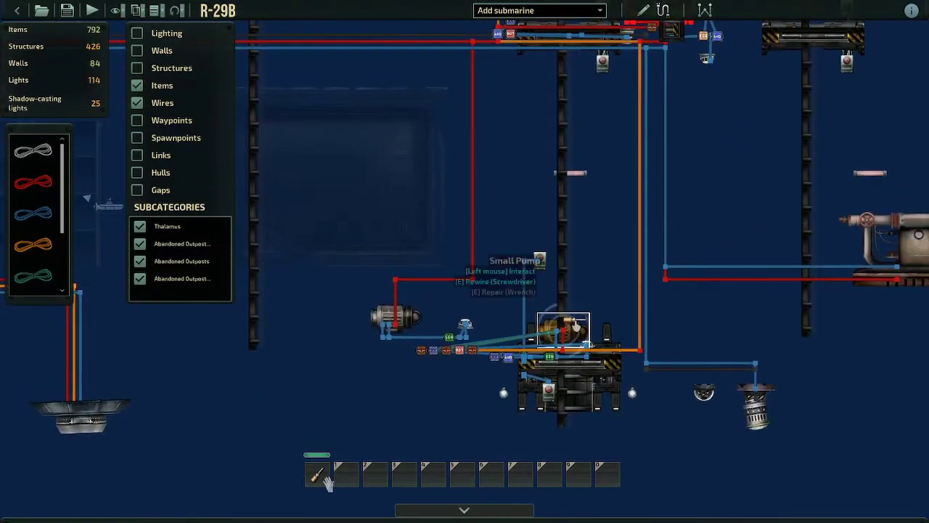
pyautogui.click(601, 345)
pyautogui.press('Escape')
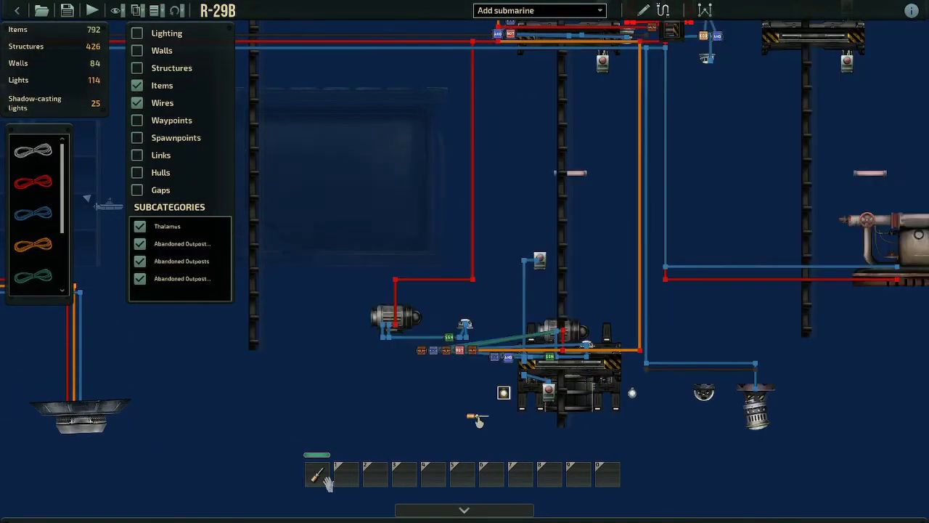
# - Start a test run of the R-29b and return to the navigation terminal once it has power
pyautogui.scroll(-1, 473, 372)
pyautogui.scroll(-2, 474, 372)
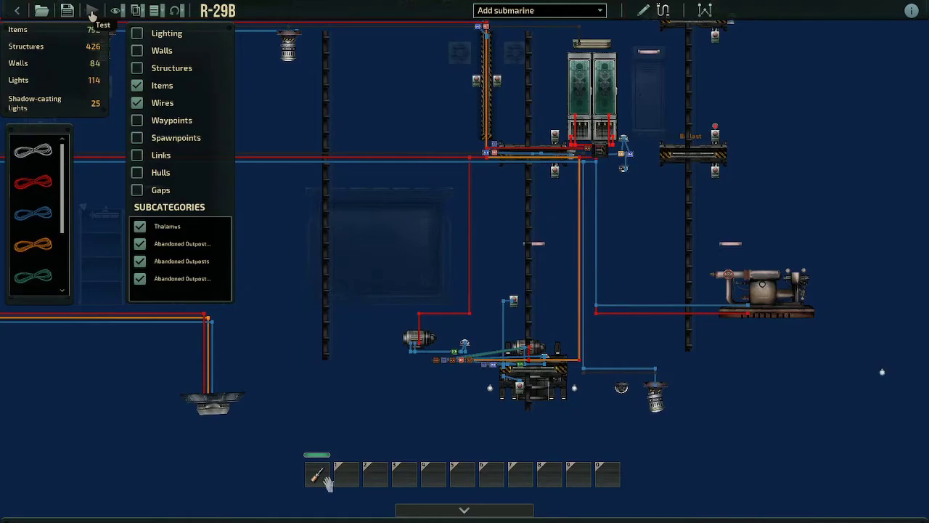
pyautogui.click(92, 16)
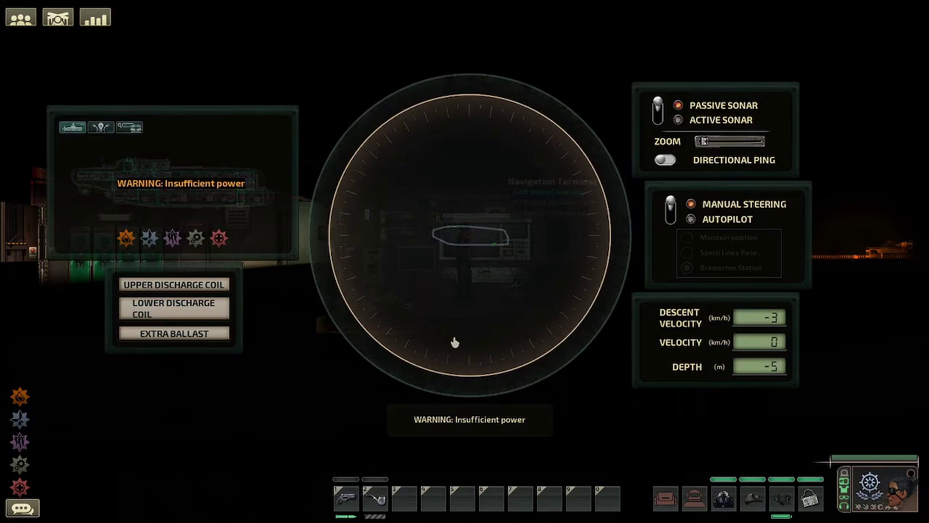
pyautogui.rightClick(612, 413)
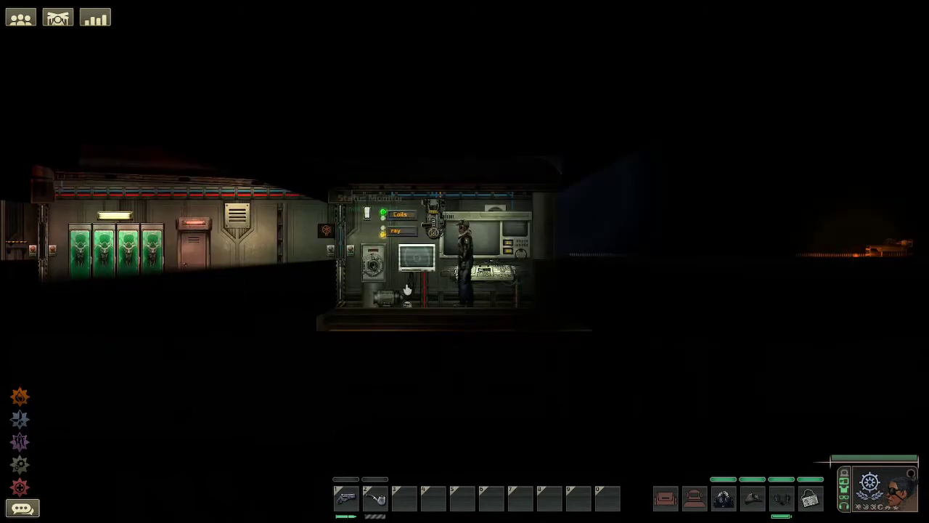
pyautogui.click(504, 247)
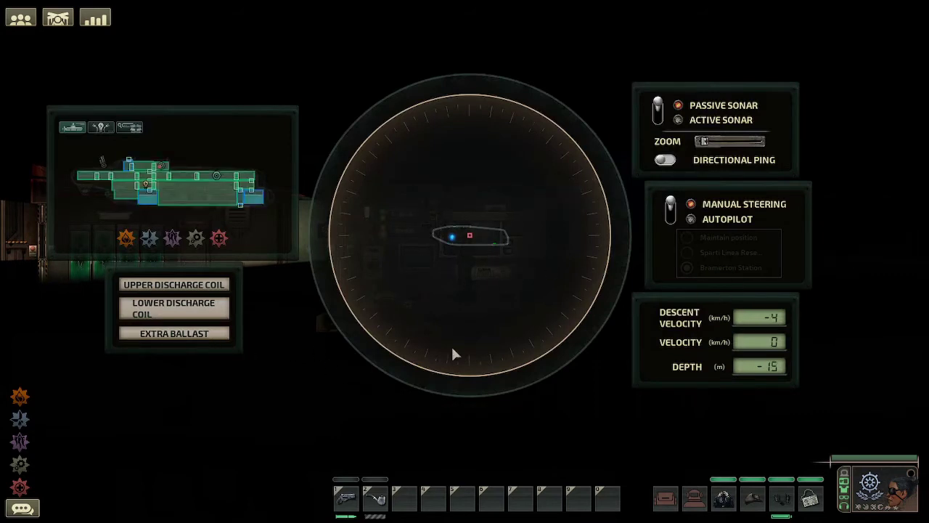
# - Manually steer the submarine straight down, redirect it diagonally up and to the right, and toggle Extra Ballast
pyautogui.click(472, 336)
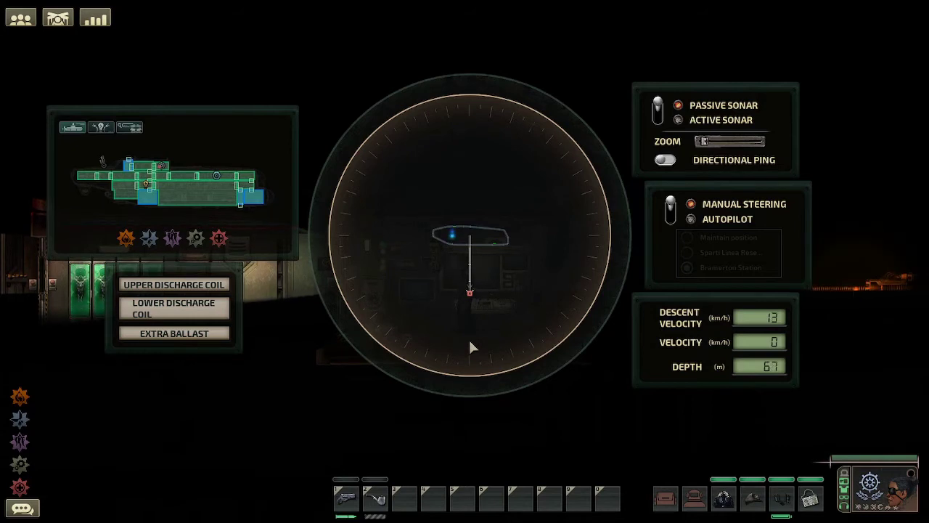
pyautogui.moveTo(469, 342)
pyautogui.mouseDown()
pyautogui.moveTo(519, 301)
pyautogui.moveTo(532, 310)
pyautogui.moveTo(581, 291)
pyautogui.moveTo(579, 211)
pyautogui.moveTo(557, 151)
pyautogui.mouseUp()
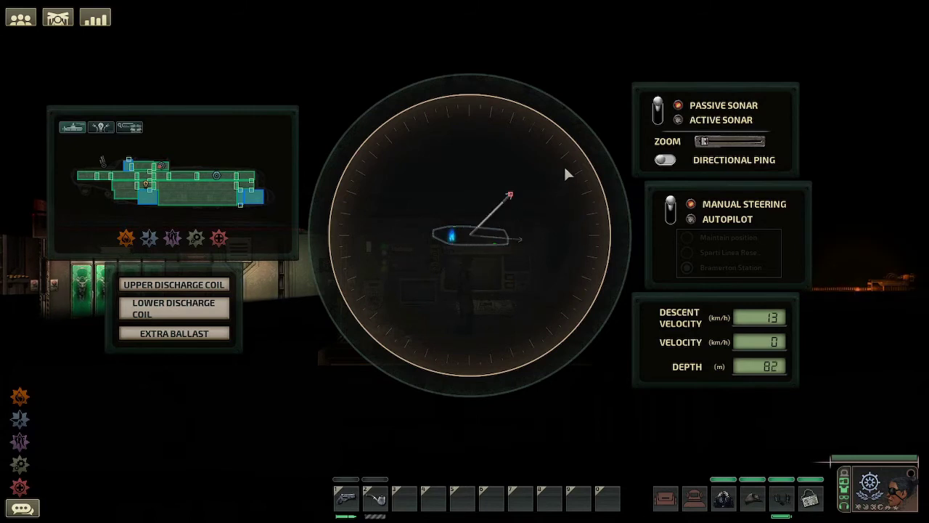
pyautogui.click(154, 334)
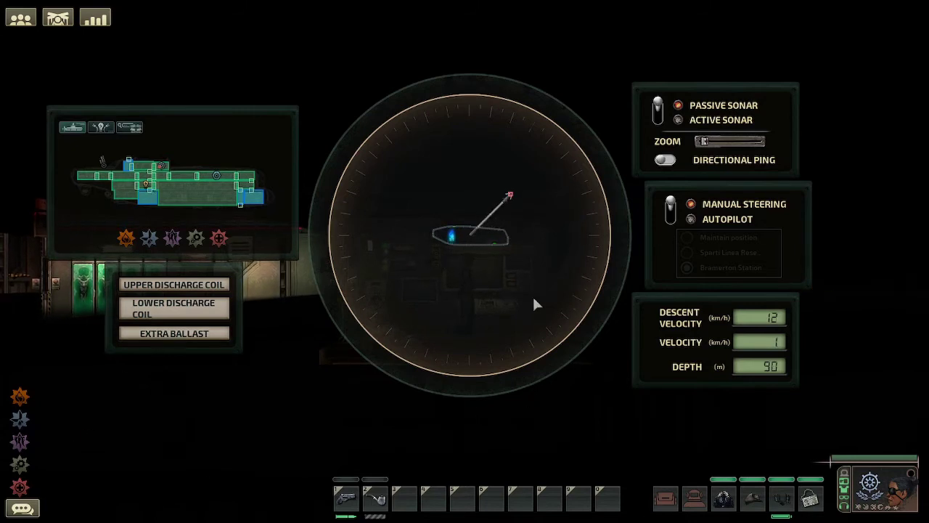
# - Engage the autopilot to maintain position, leave the navigation terminal to check the command room, and reopen the terminal
pyautogui.click(683, 217)
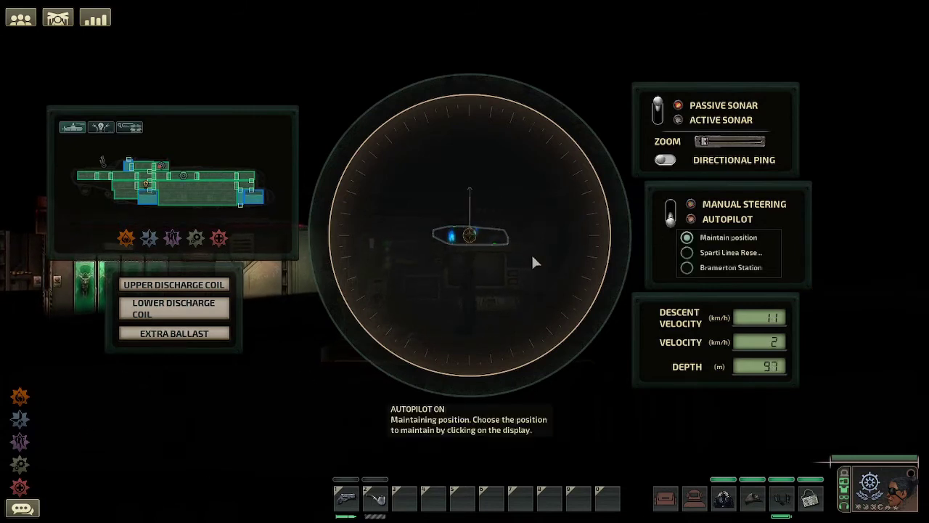
pyautogui.rightClick(589, 411)
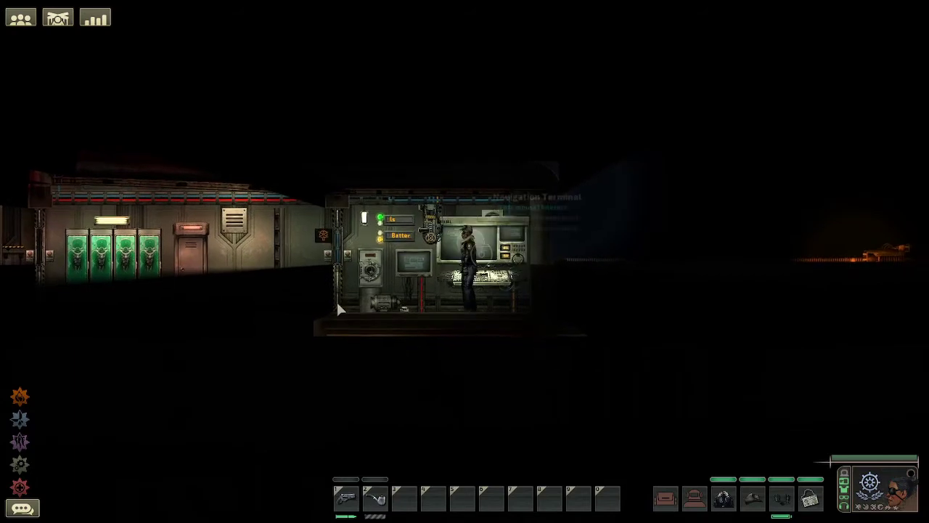
pyautogui.press('a')
pyautogui.click(553, 284)
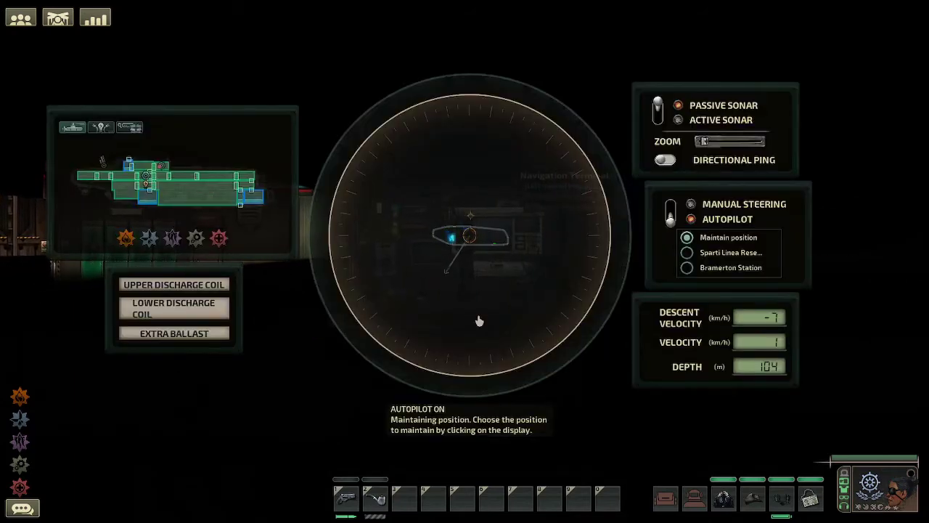
# - Reposition the autopilot's hold point on the sonar, first directly above the submarine and finally just beyond its right end
pyautogui.click(483, 207)
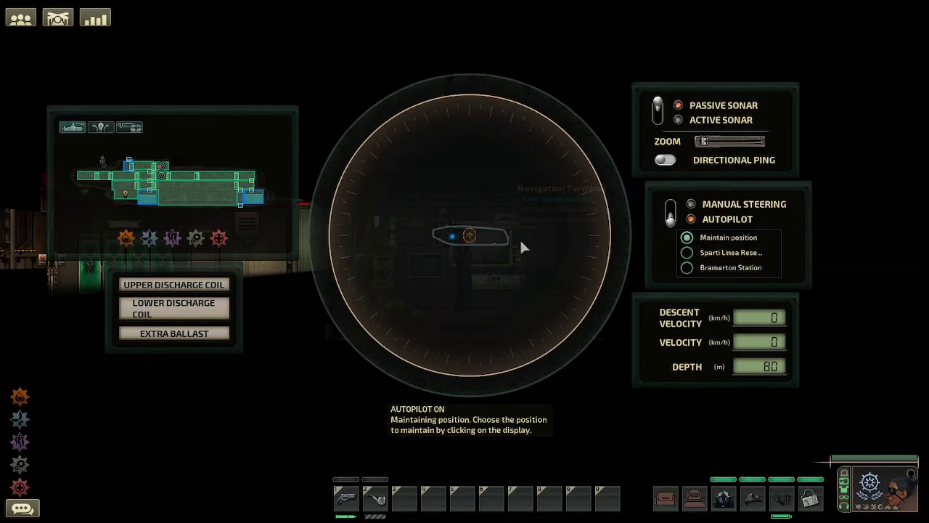
pyautogui.click(469, 134)
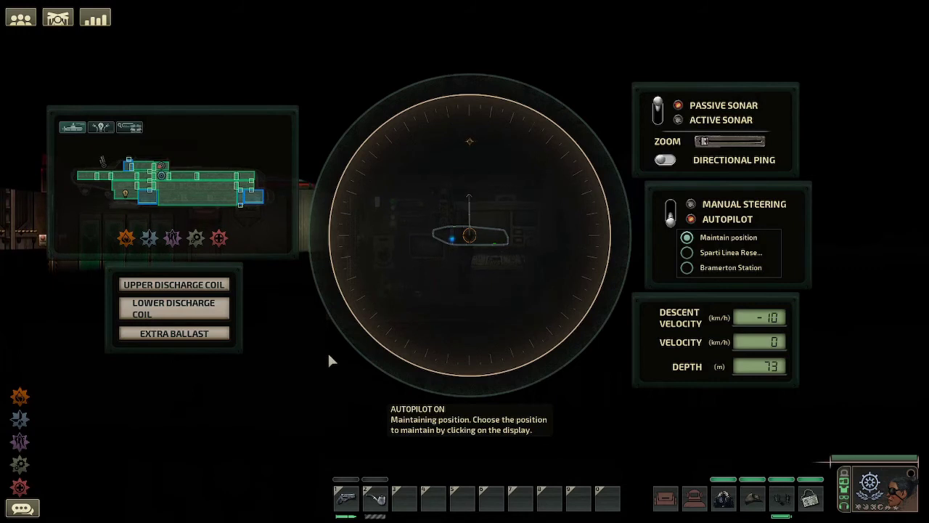
pyautogui.click(498, 240)
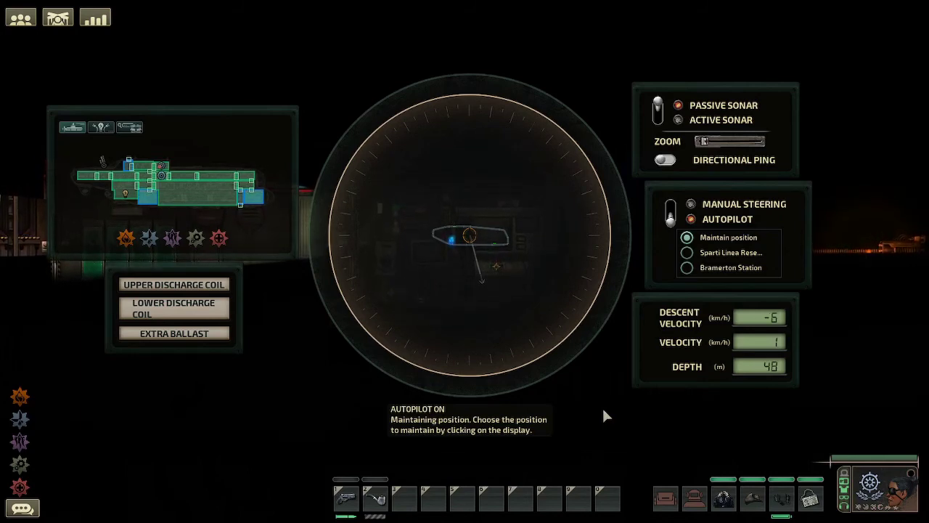
pyautogui.click(550, 253)
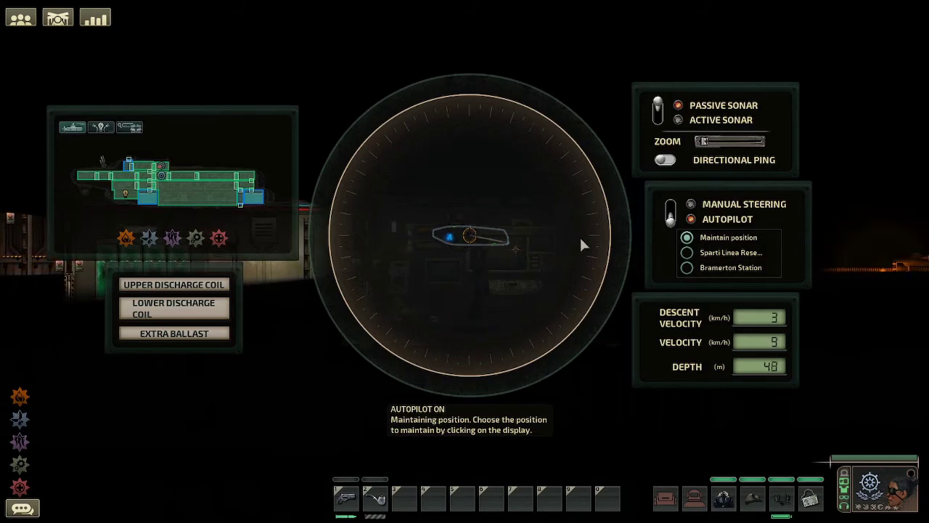
pyautogui.click(515, 242)
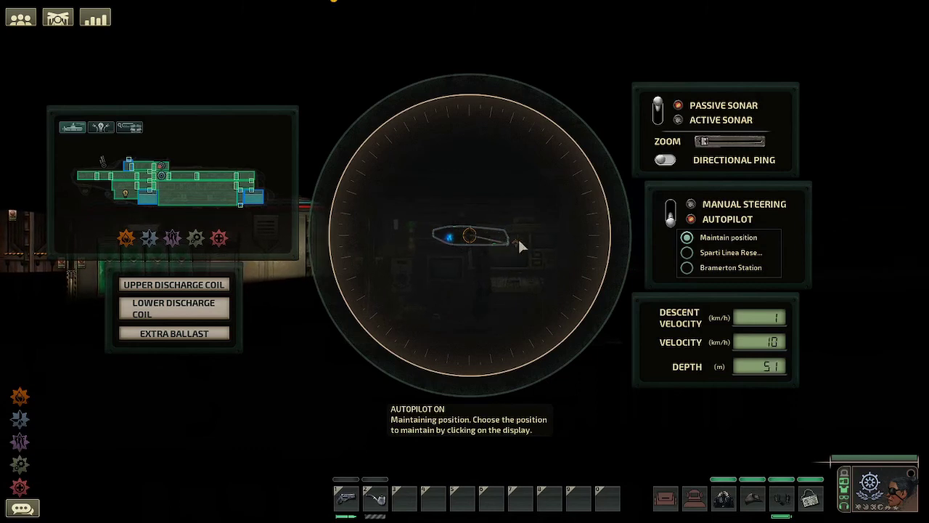